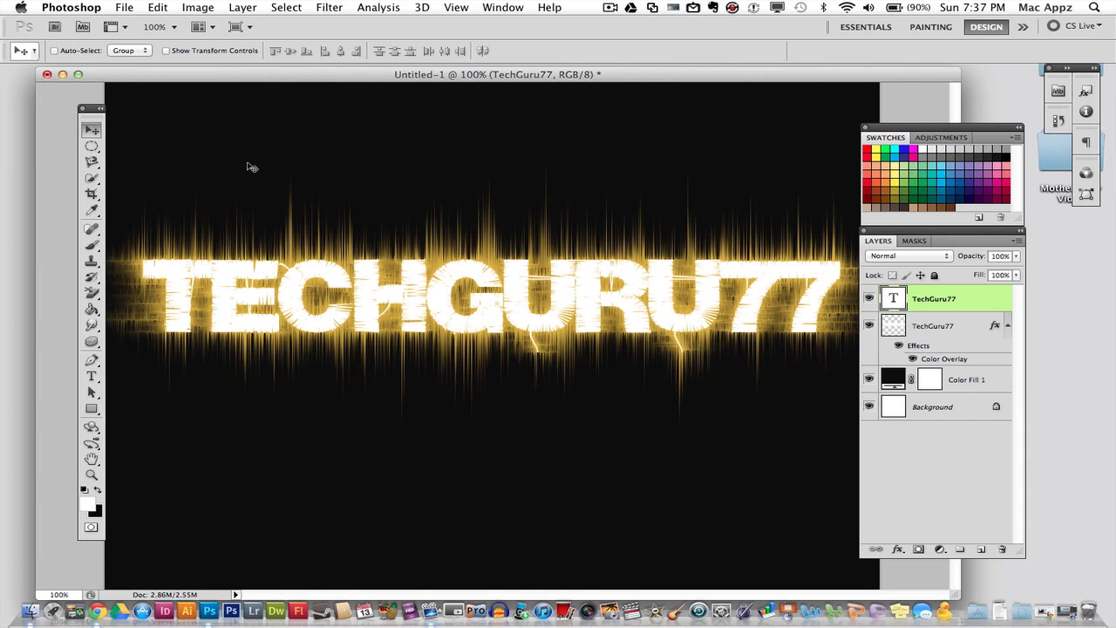
Create a new 1000×1000 px, 72 ppi white document named 'Electric Text Effect'.
{"action": "left_click", "coordinate": [127, 10]}
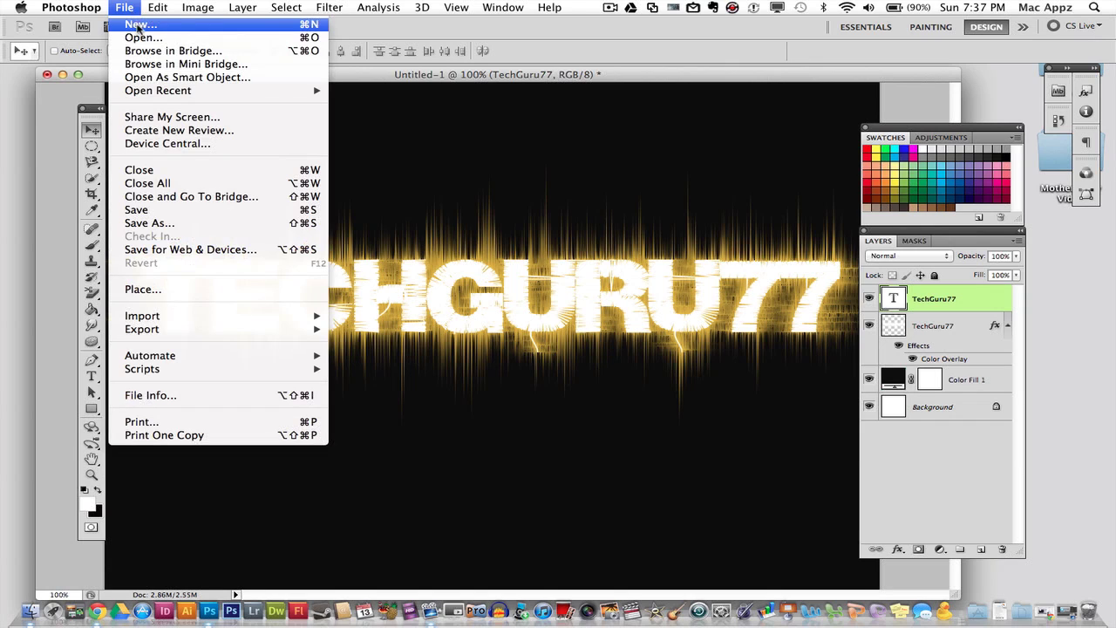
{"action": "left_click", "coordinate": [138, 25]}
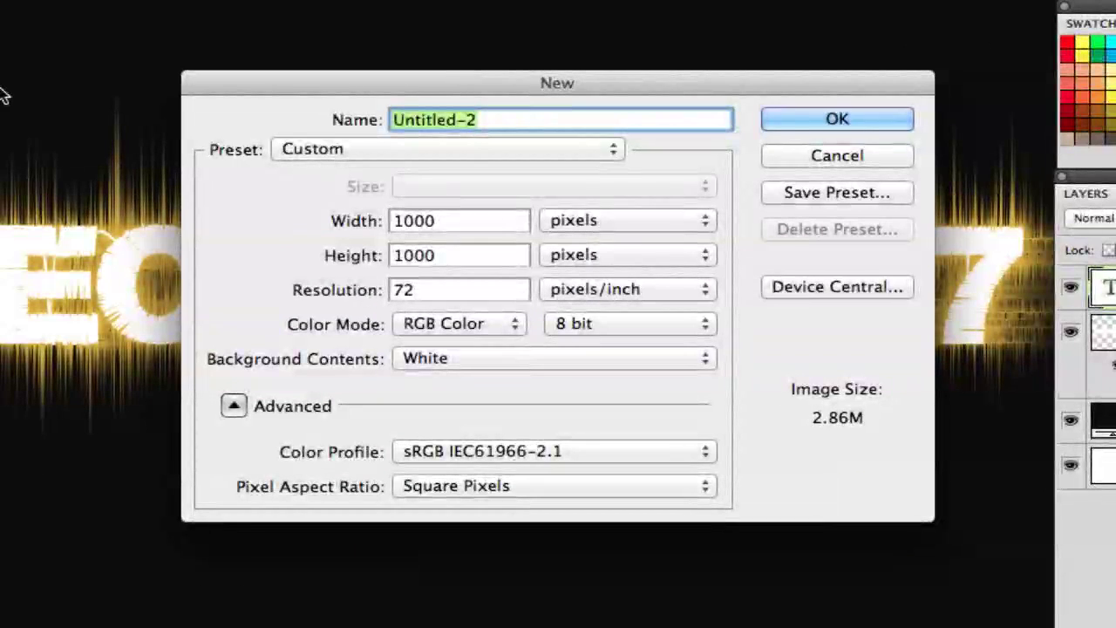
{"action": "left_click_drag", "start_coordinate": [419, 92], "coordinate": [286, 98]}
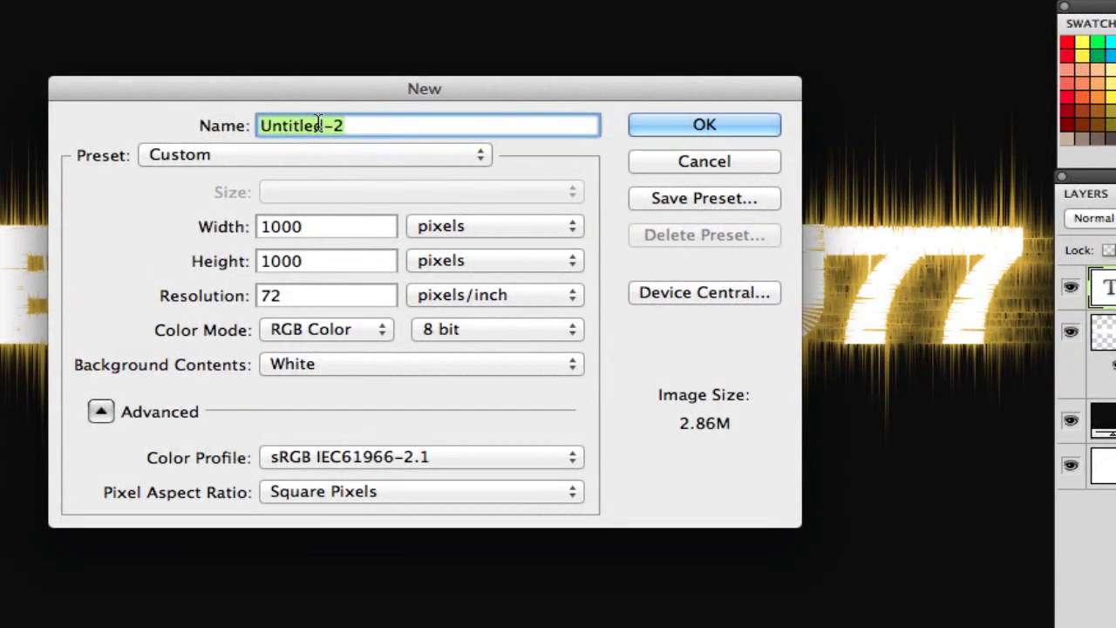
{"action": "type", "text": "Electric"}
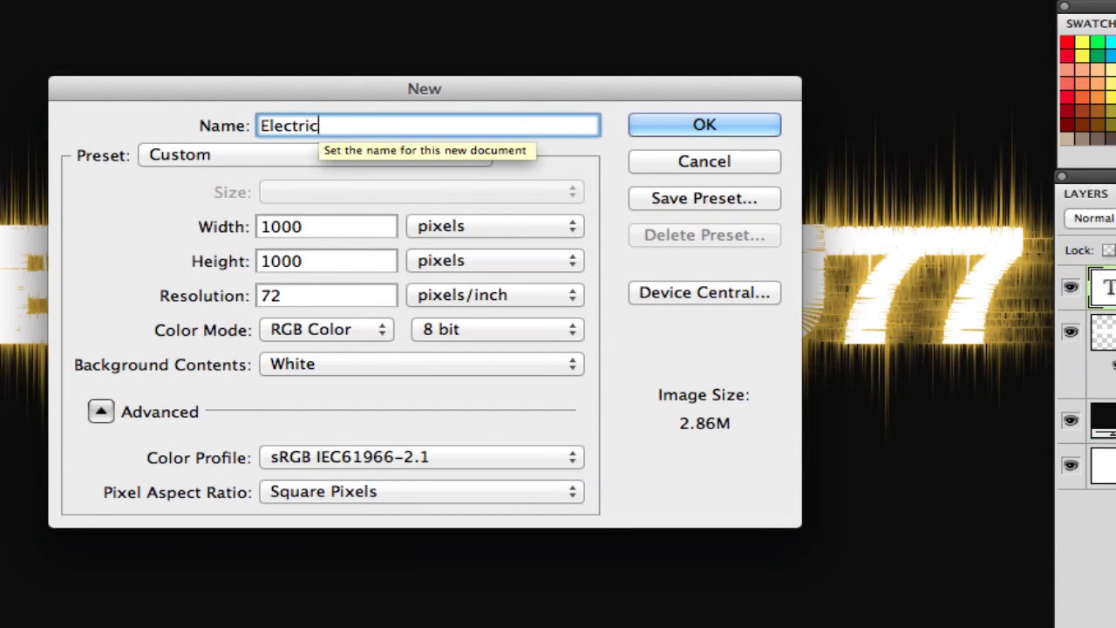
{"action": "type", "text": " Text Effect"}
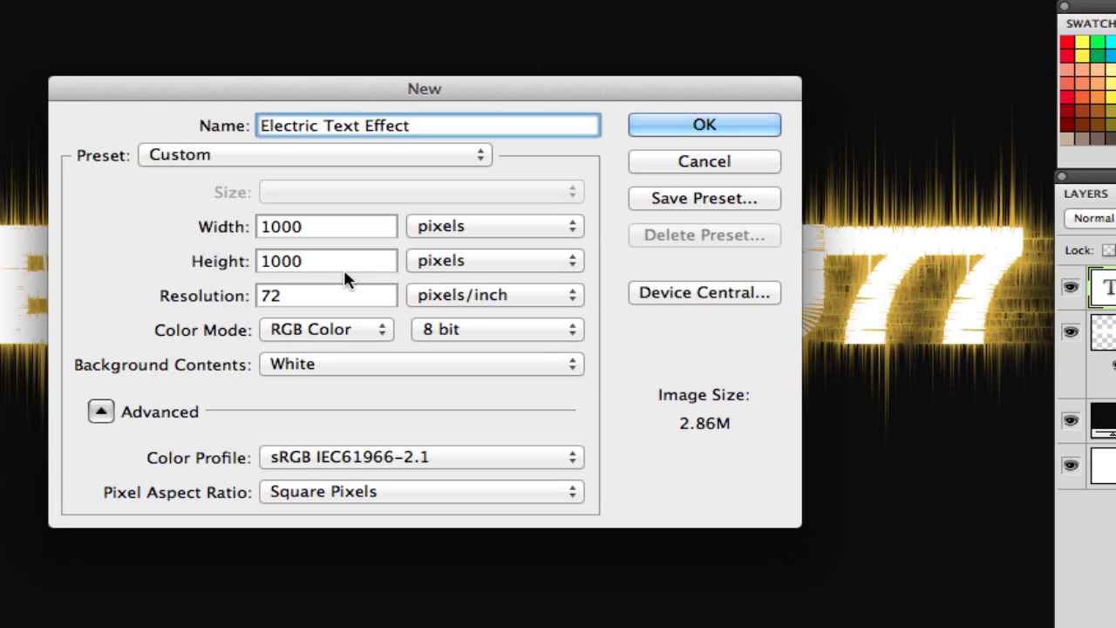
{"action": "left_click", "coordinate": [663, 127]}
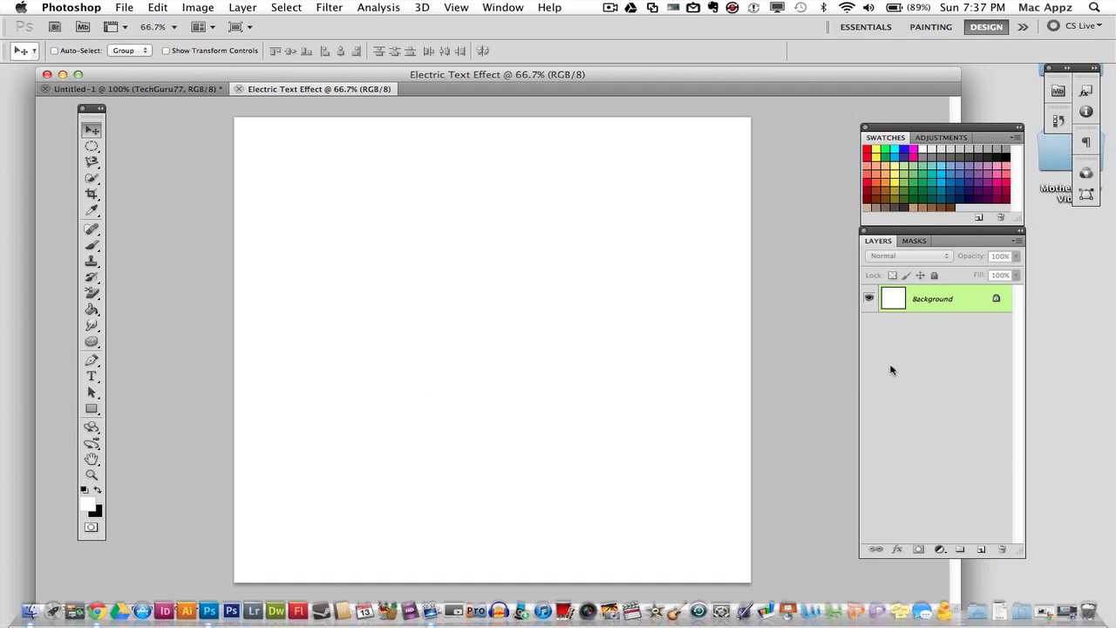
Rename the Background layer to 'BG'.
{"action": "double_click", "coordinate": [970, 313]}
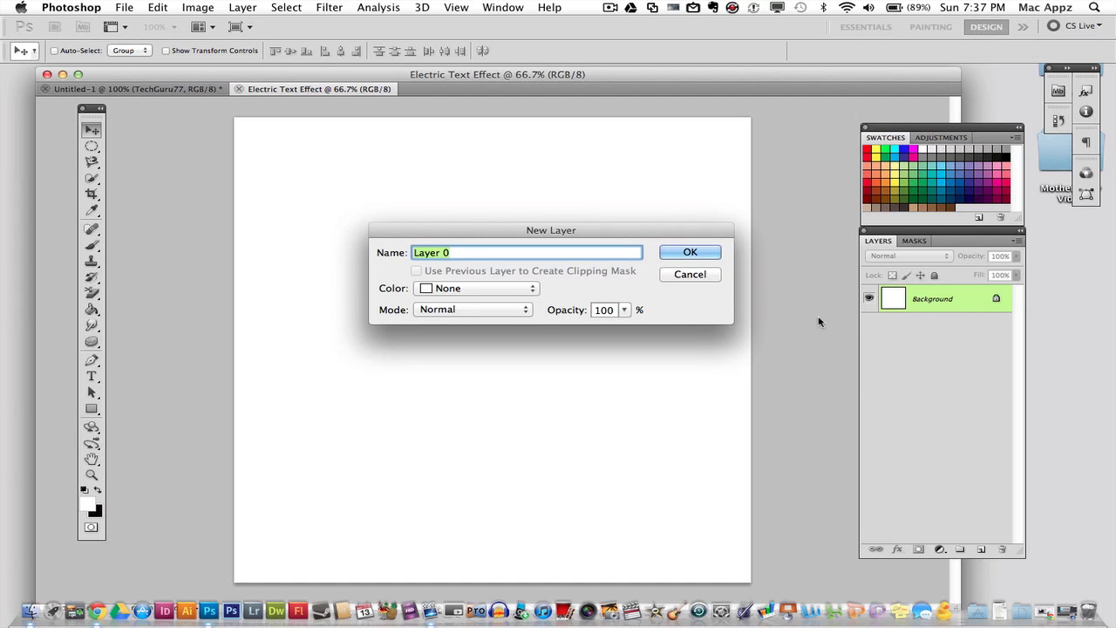
{"action": "type", "text": "BG"}
{"action": "left_click", "coordinate": [703, 253]}
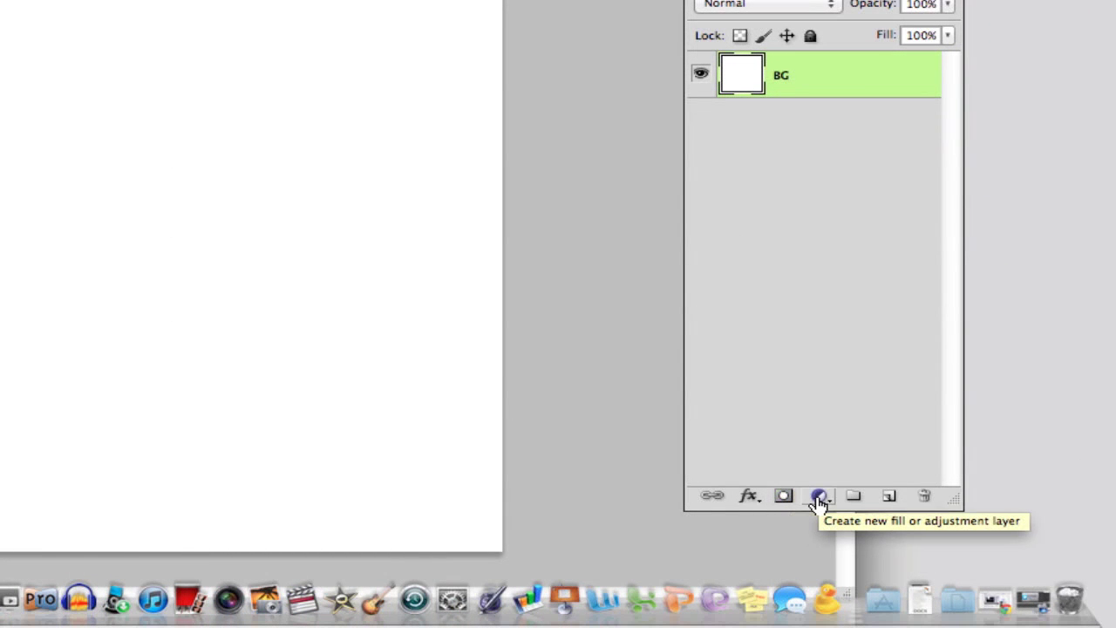
Add a near-black (#0c0a0a) Solid Color fill layer over the canvas.
{"action": "left_click", "coordinate": [819, 497]}
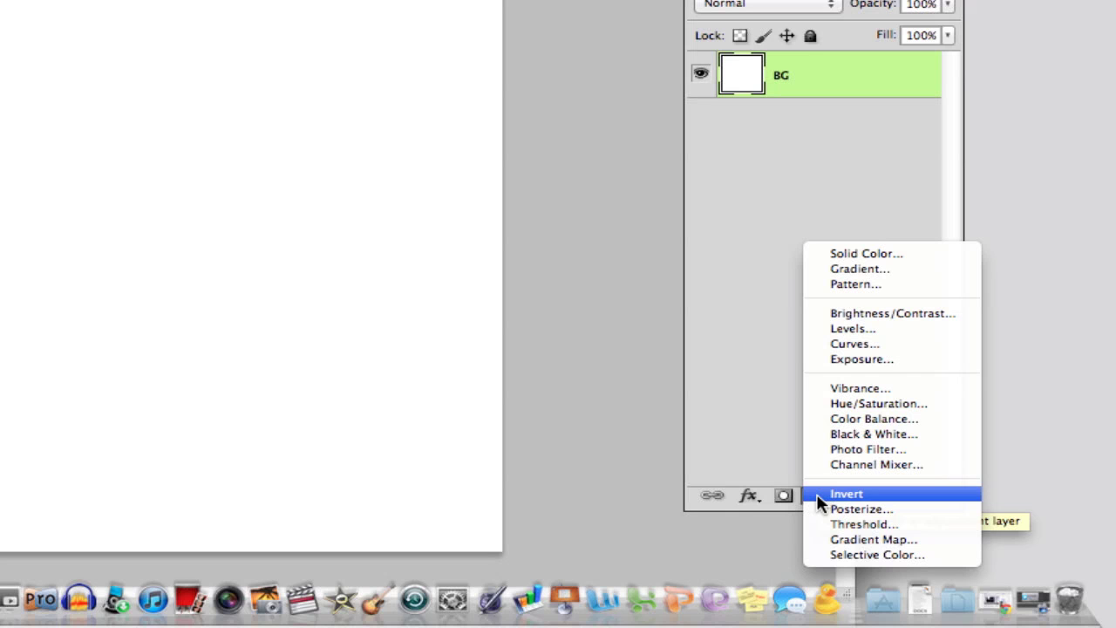
{"action": "left_click", "coordinate": [863, 253]}
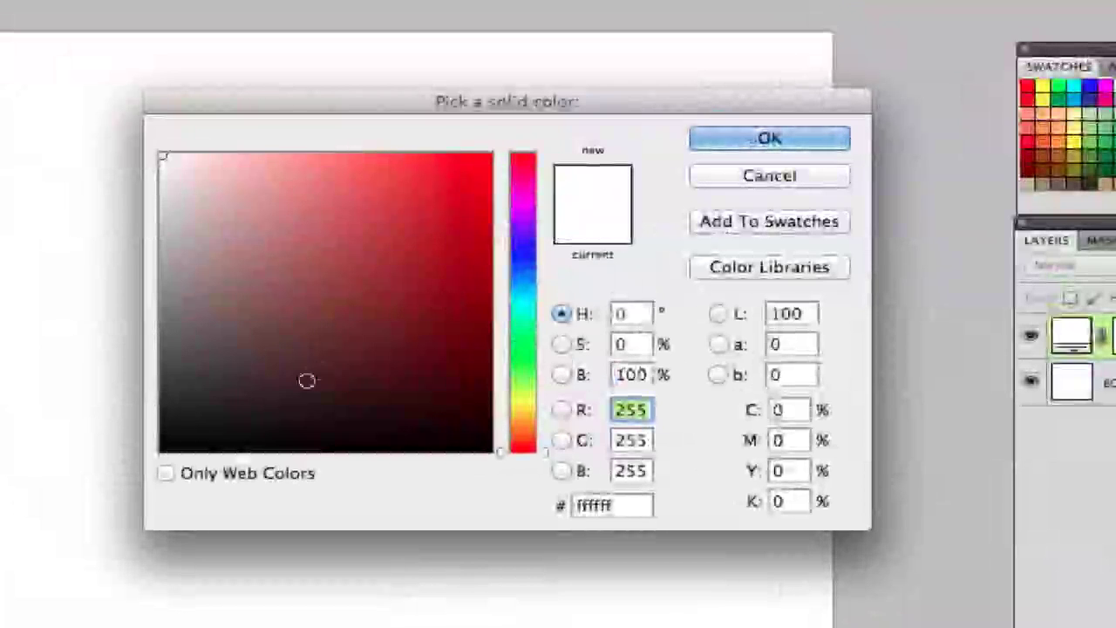
{"action": "left_click", "coordinate": [211, 437]}
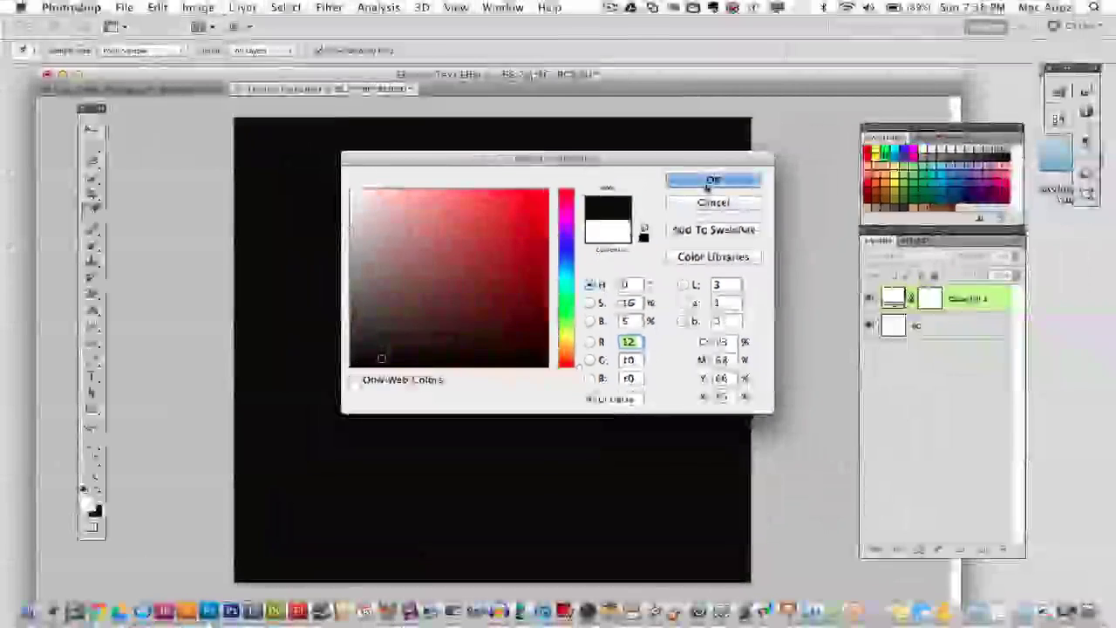
{"action": "left_click", "coordinate": [768, 137]}
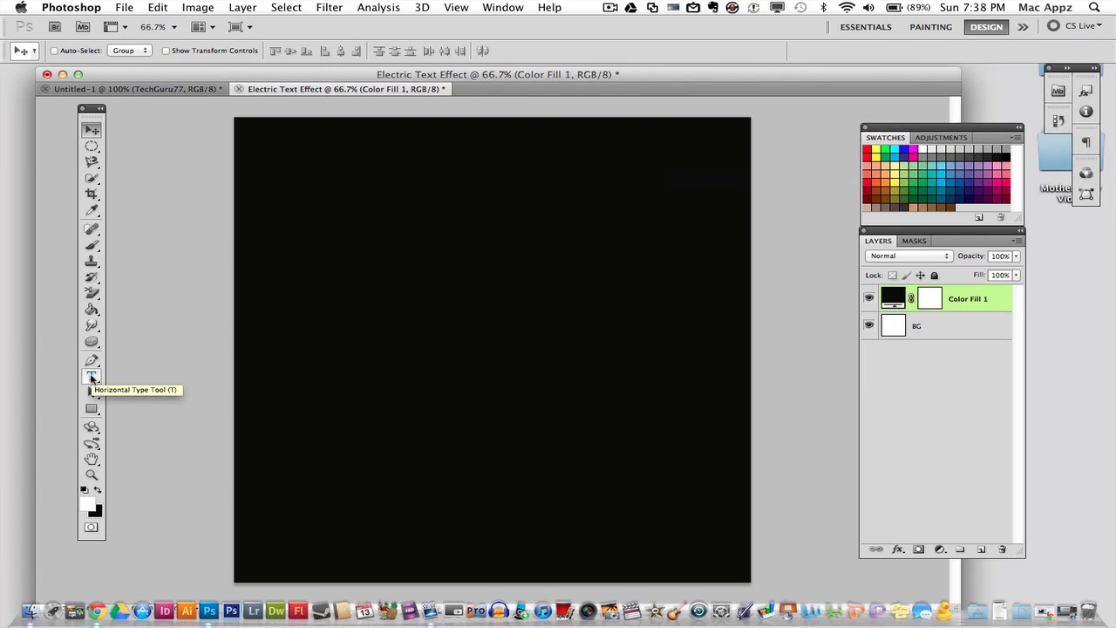
Type white 'TECHGURU77' text on the canvas and move it fully into view.
{"action": "left_click", "coordinate": [91, 376]}
{"action": "left_click", "coordinate": [381, 306]}
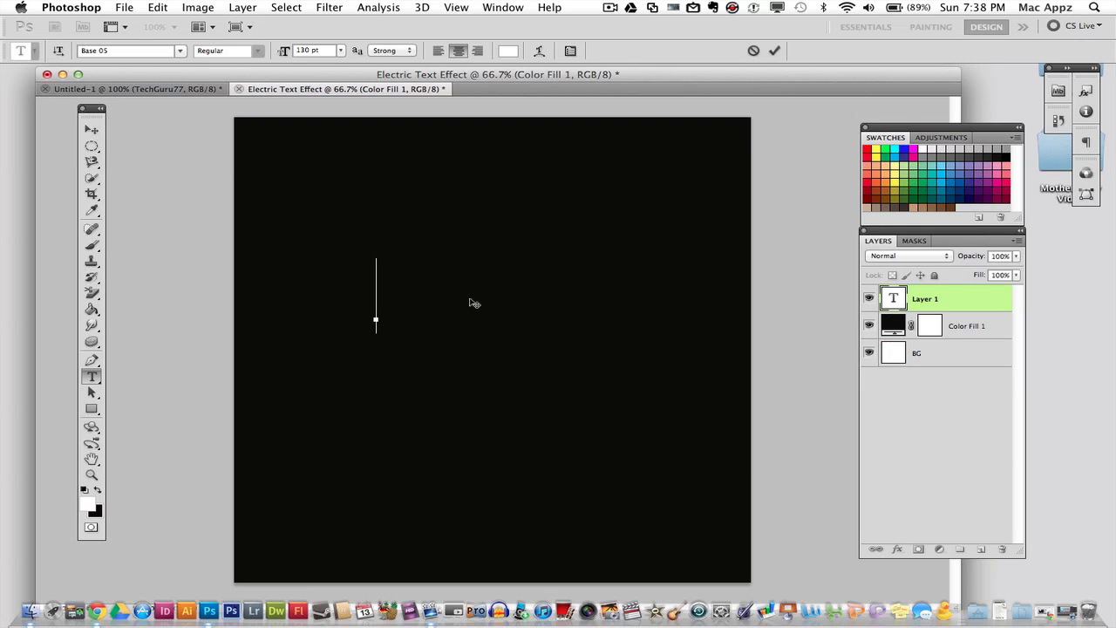
{"action": "type", "text": "TECH"}
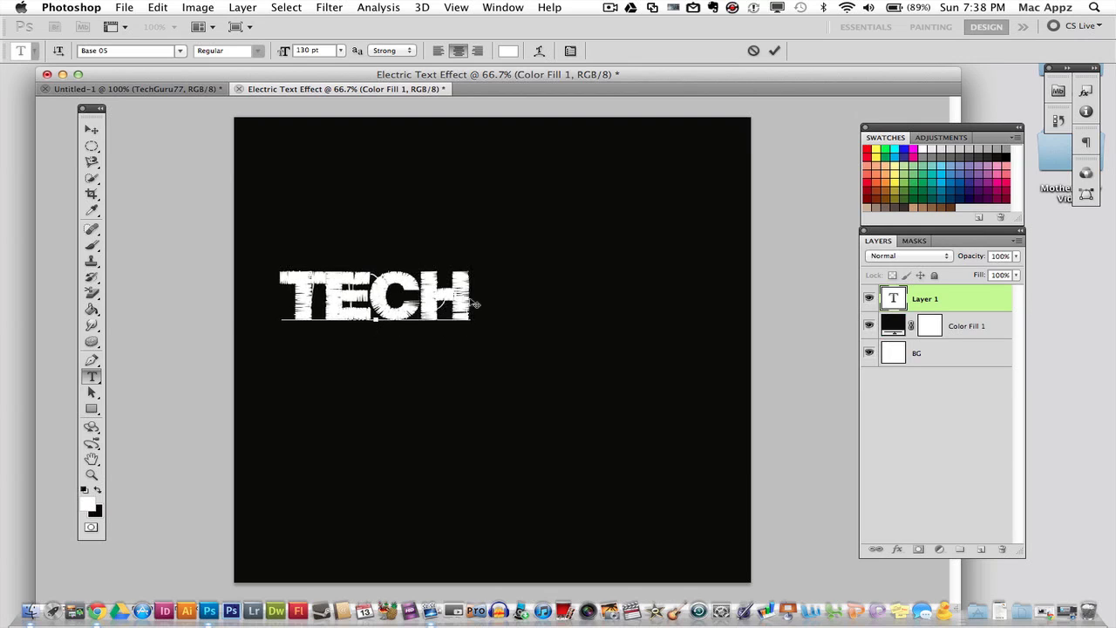
{"action": "type", "text": "GRU"}
{"action": "key", "text": "BackSpace"}
{"action": "key", "text": "BackSpace"}
{"action": "type", "text": "UR"}
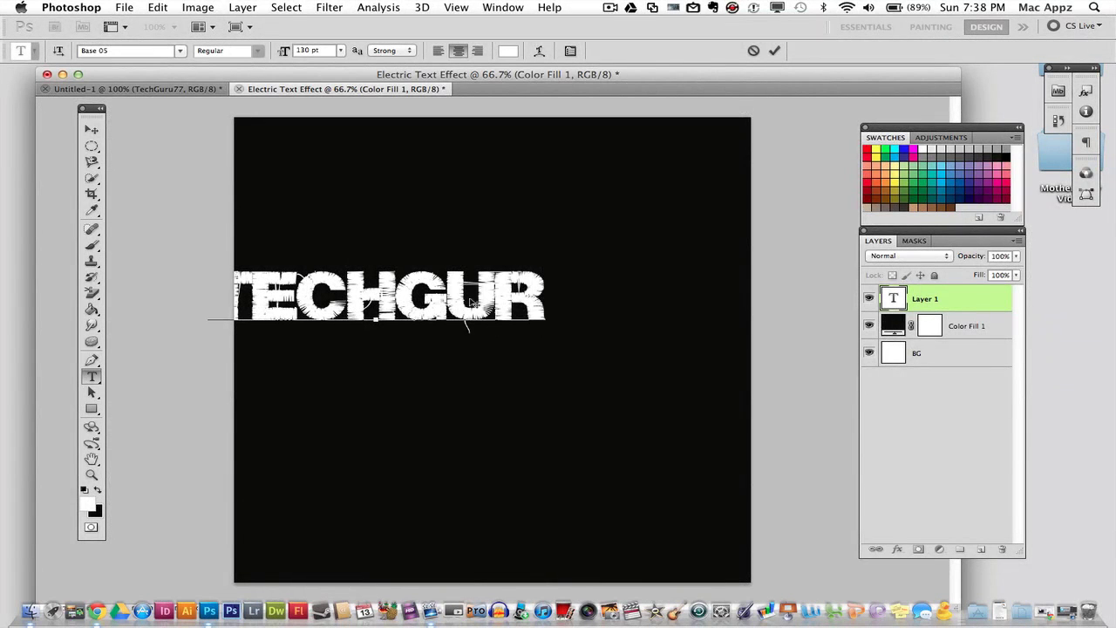
{"action": "type", "text": "U77"}
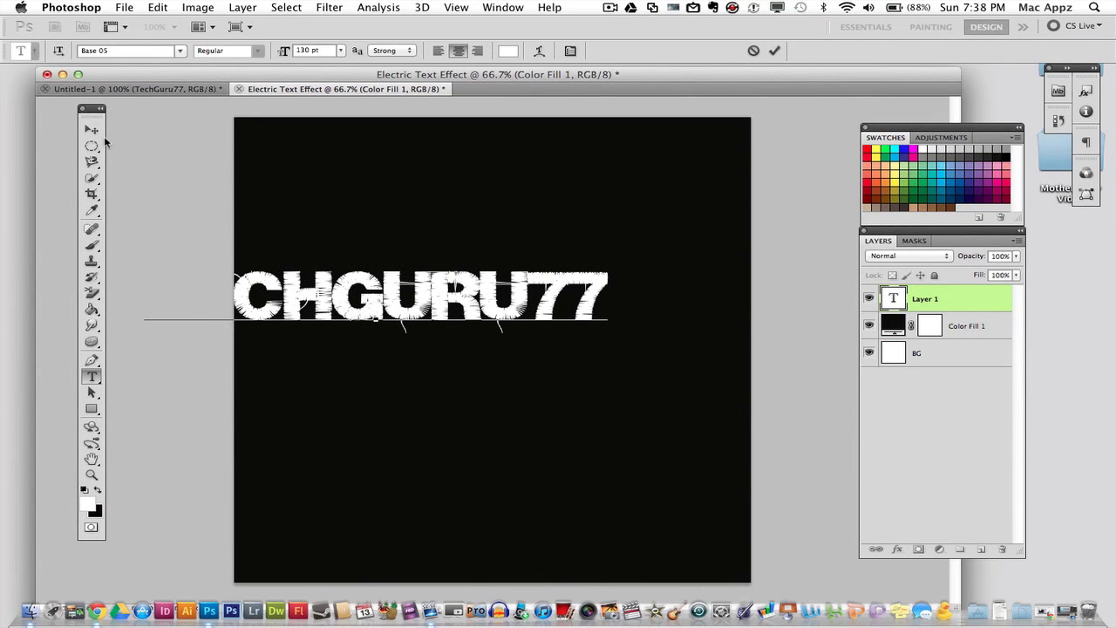
{"action": "left_click", "coordinate": [92, 129]}
{"action": "left_click_drag", "start_coordinate": [366, 295], "coordinate": [489, 329]}
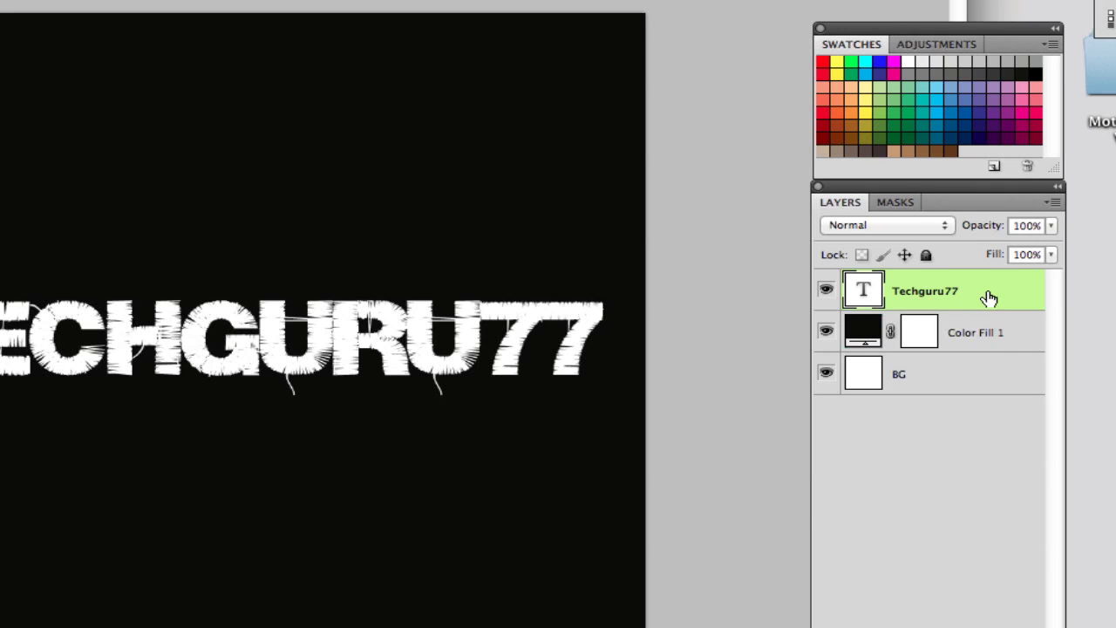
Duplicate the Techguru77 layer as 'Techguru77 copy', then select the original layer.
{"action": "right_click", "coordinate": [987, 298]}
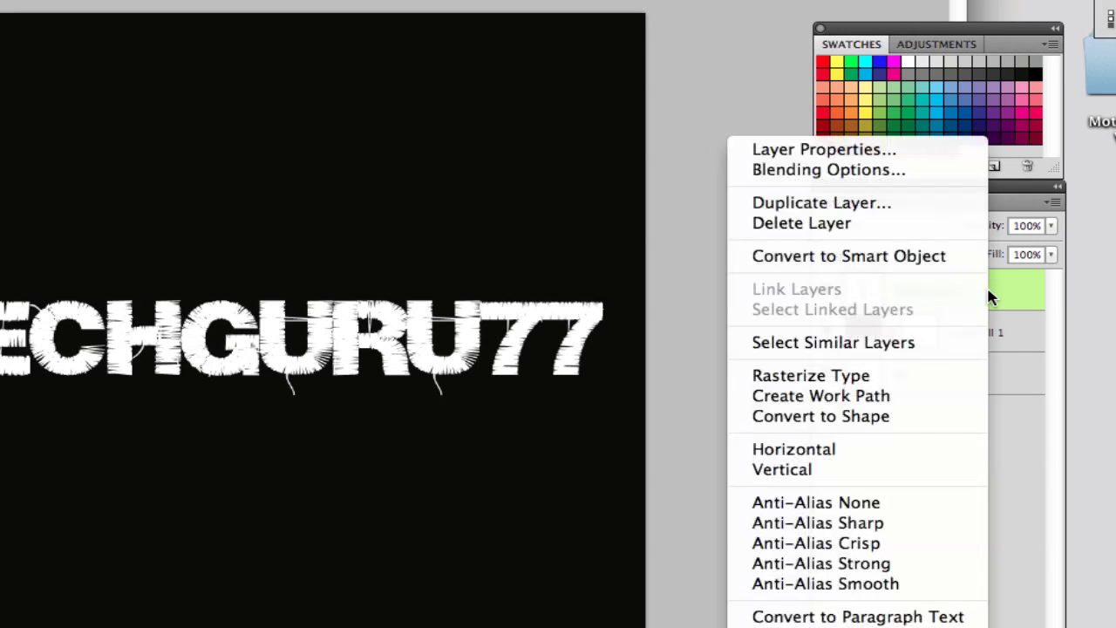
{"action": "left_click", "coordinate": [819, 203]}
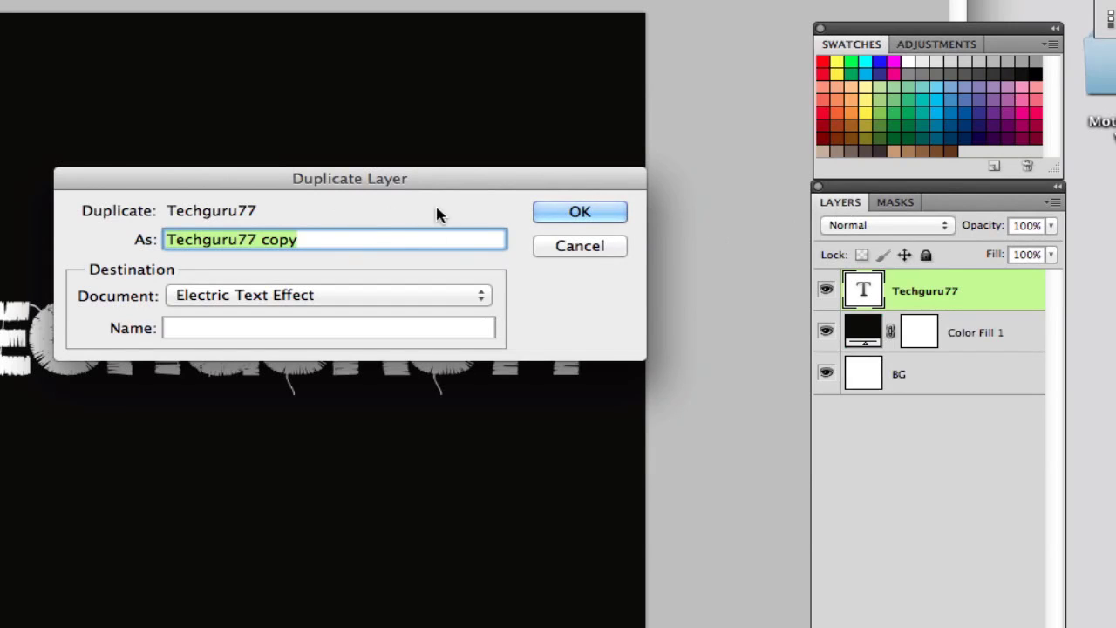
{"action": "left_click", "coordinate": [563, 212]}
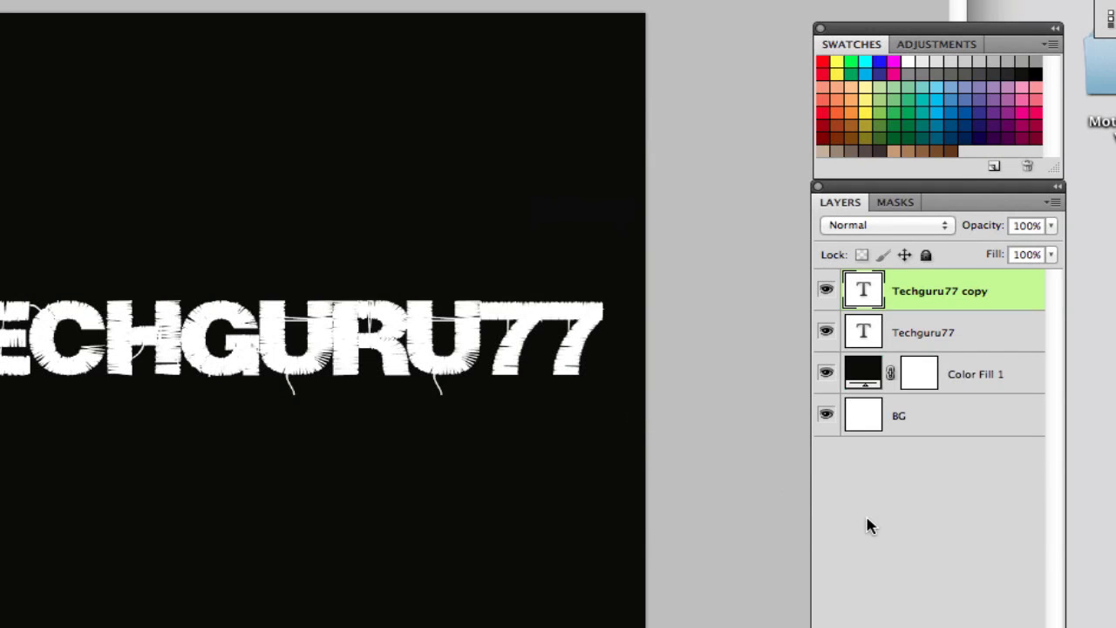
{"action": "left_click", "coordinate": [982, 350]}
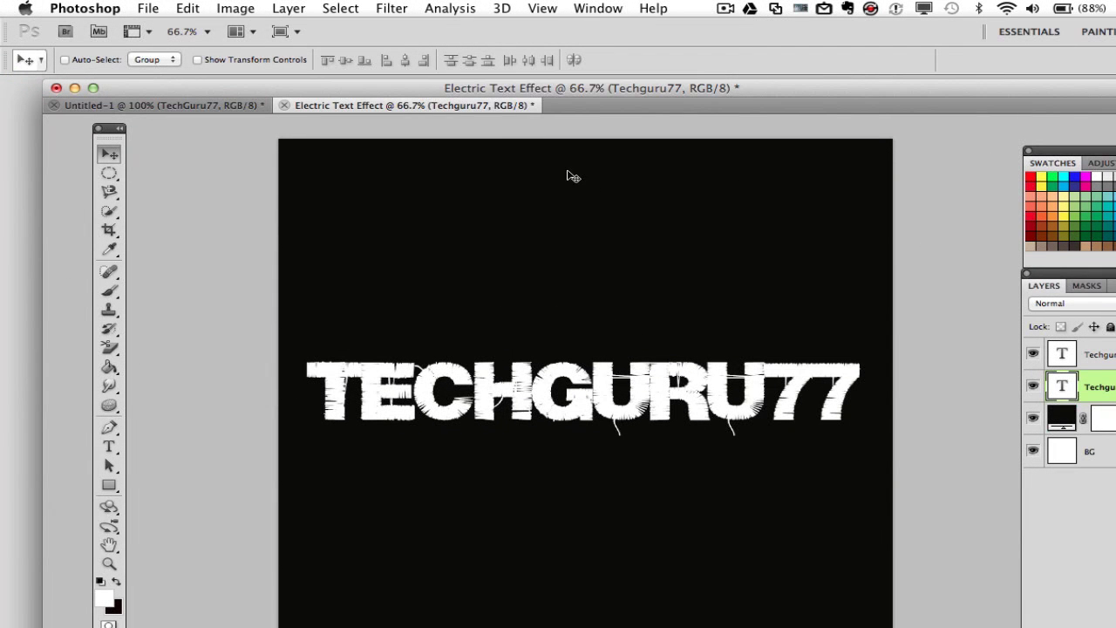
Rasterize the original text layer and apply the Wind filter twice.
{"action": "left_click", "coordinate": [397, 7]}
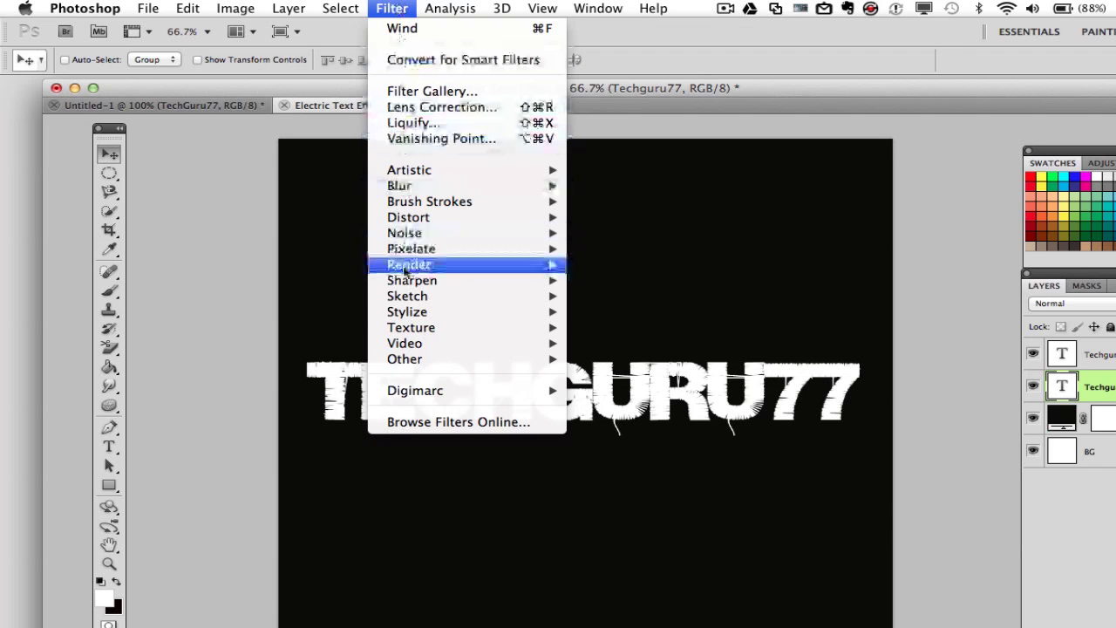
{"action": "mouse_move", "coordinate": [415, 311]}
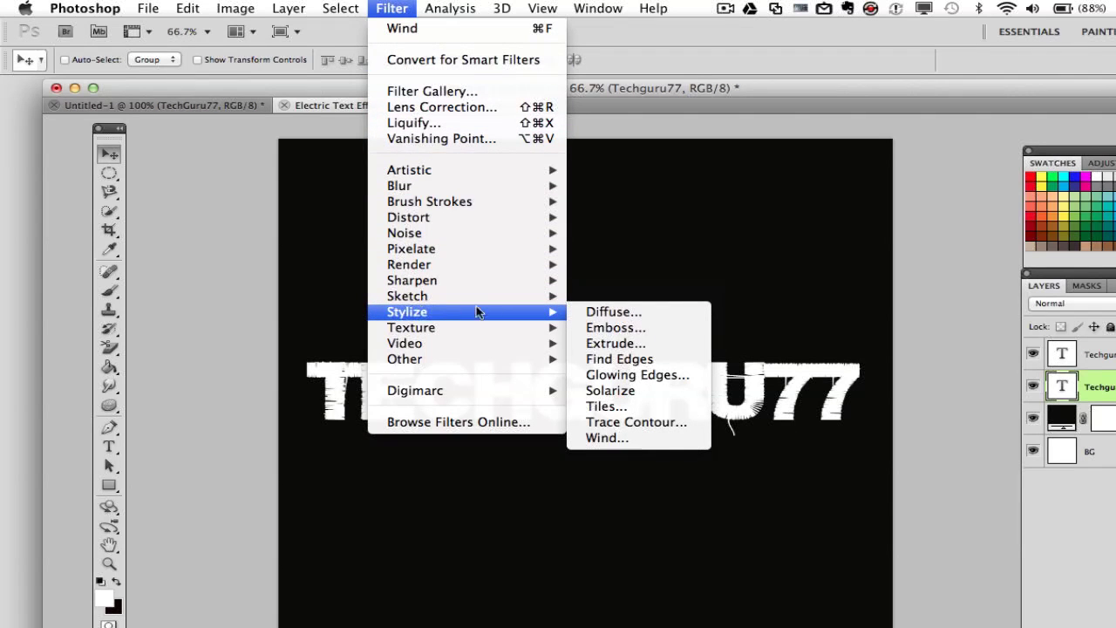
{"action": "left_click", "coordinate": [608, 439]}
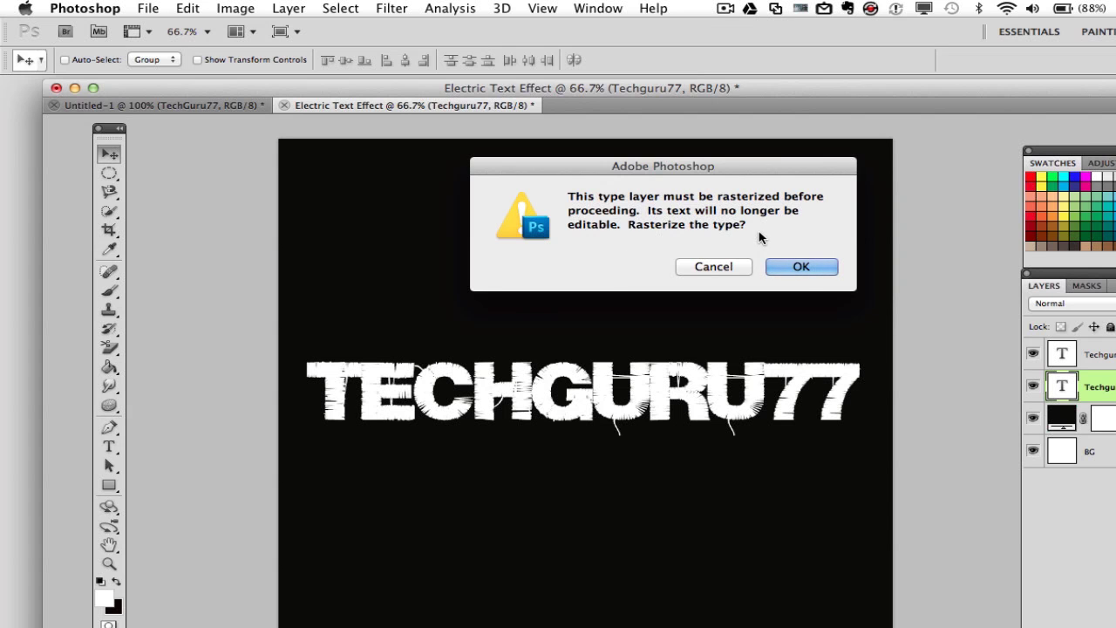
{"action": "left_click", "coordinate": [792, 266]}
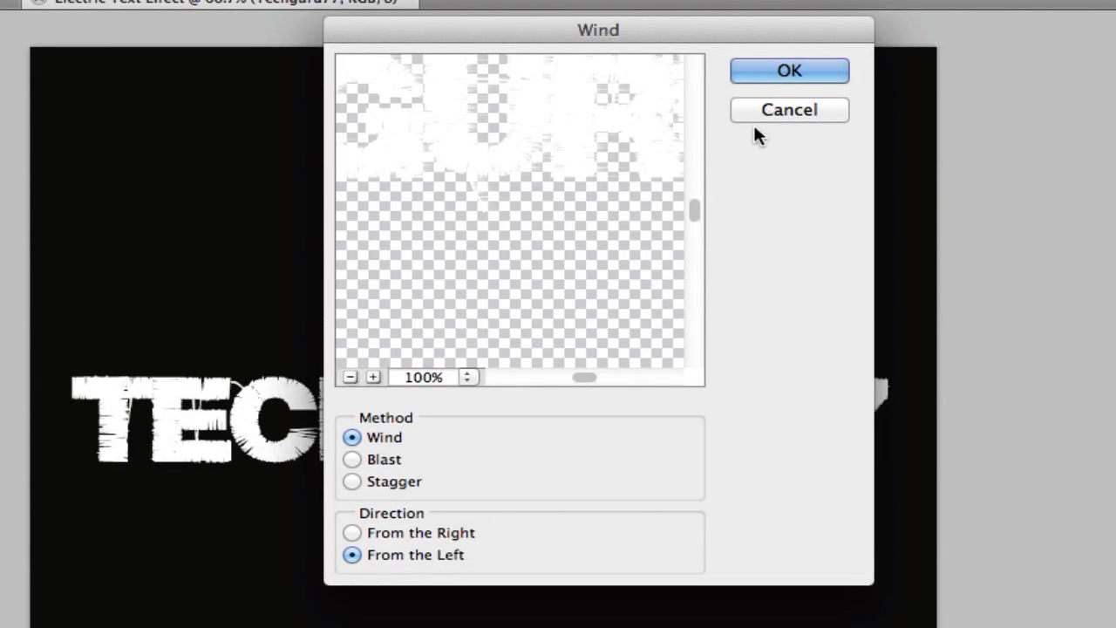
{"action": "left_click", "coordinate": [764, 70]}
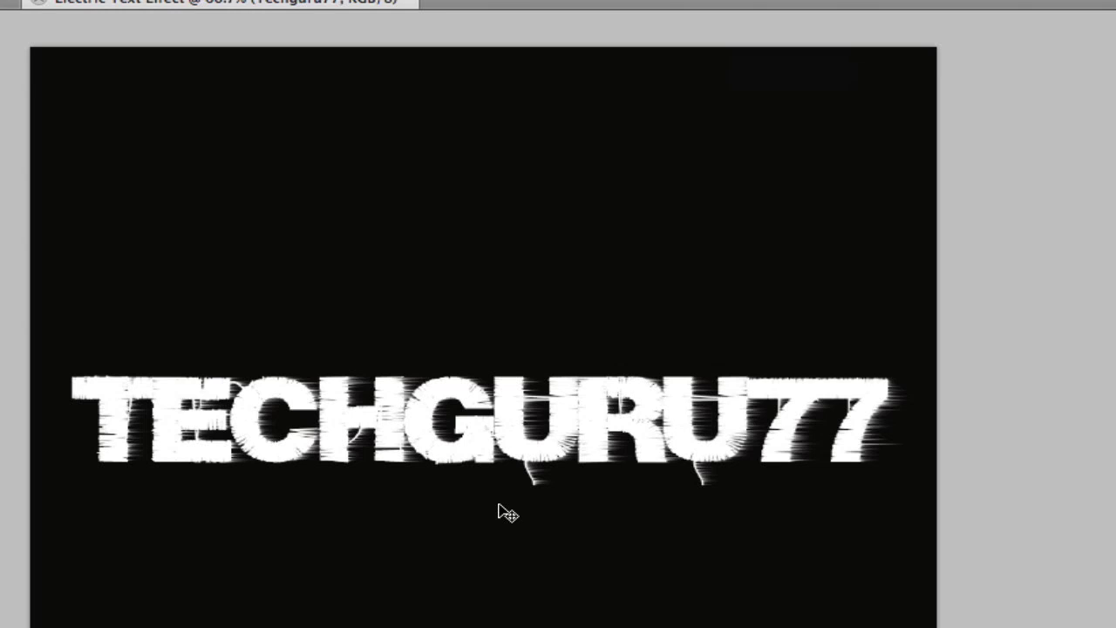
{"action": "key", "text": "ctrl+f"}
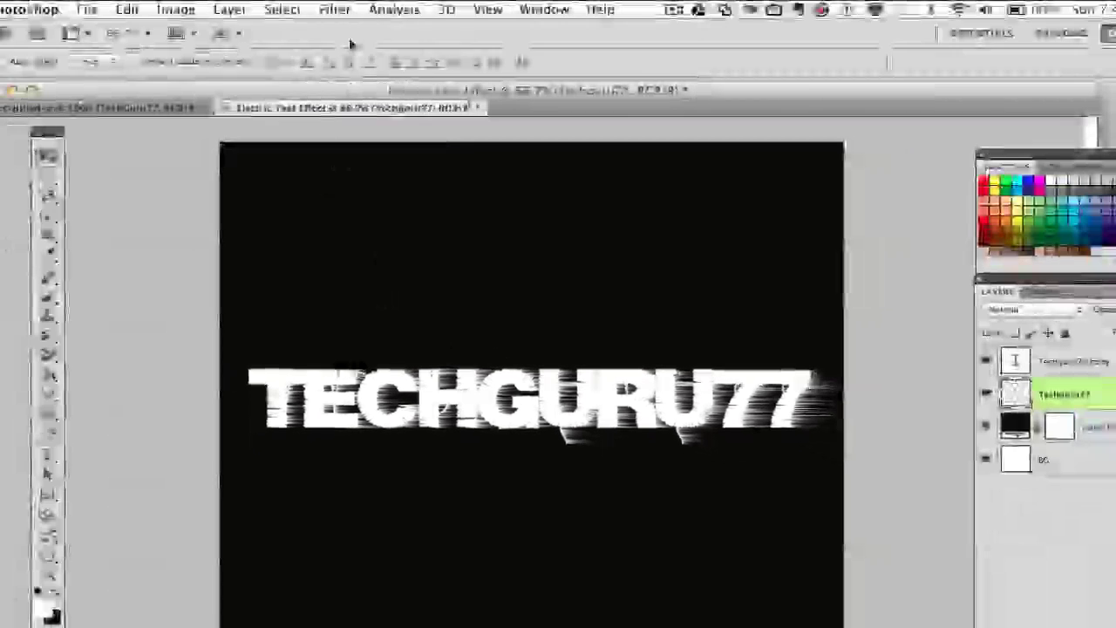
Apply Wind again with direction set to From the Right.
{"action": "left_click", "coordinate": [336, 10]}
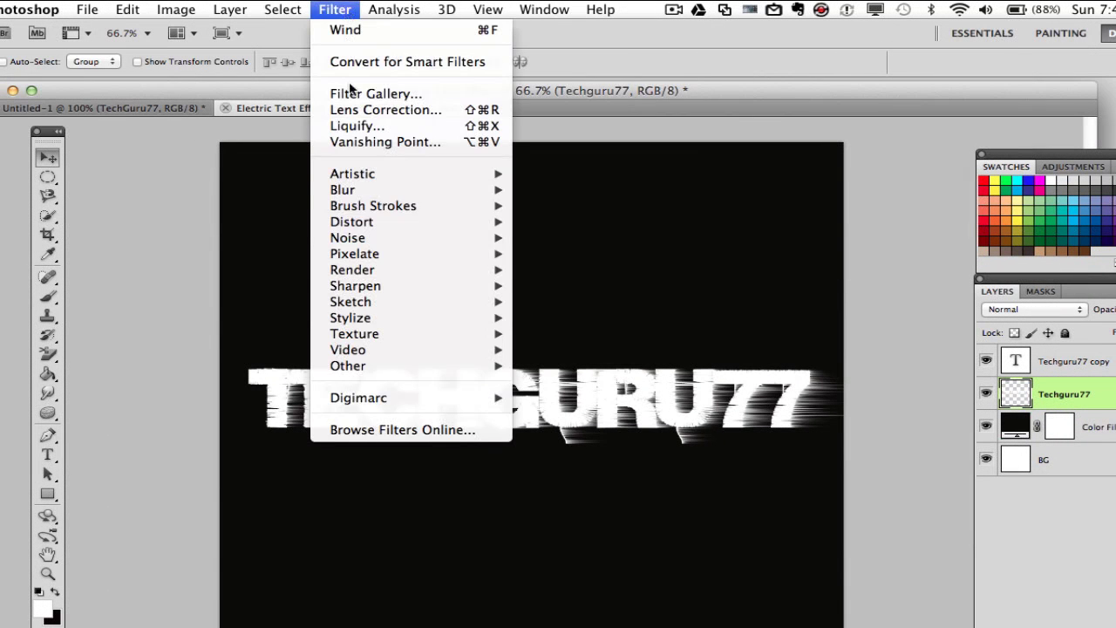
{"action": "mouse_move", "coordinate": [353, 322]}
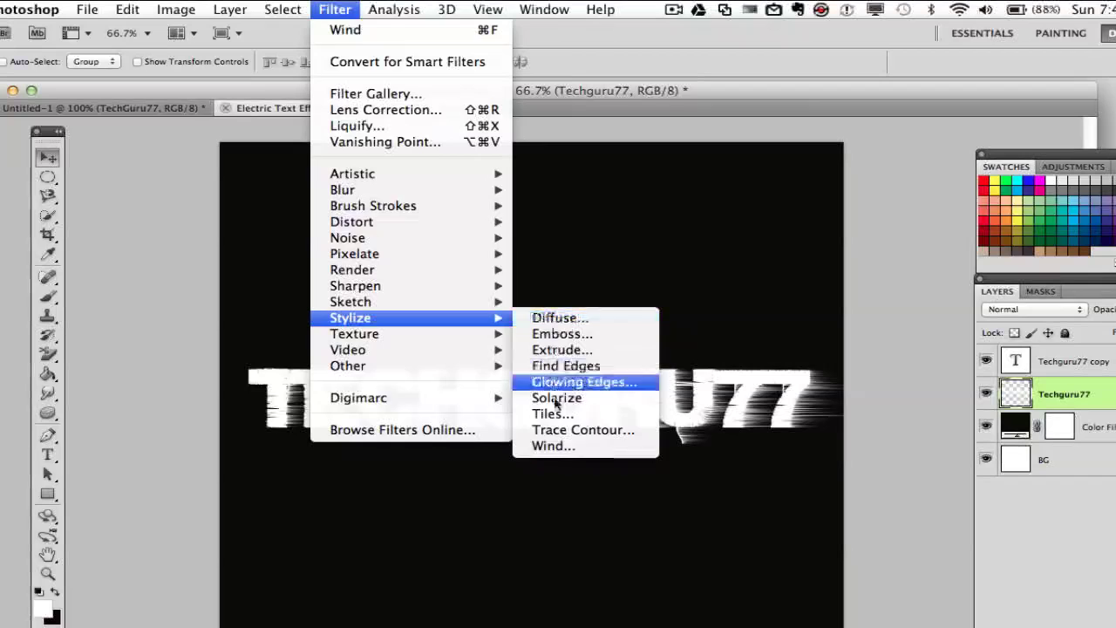
{"action": "left_click", "coordinate": [553, 443]}
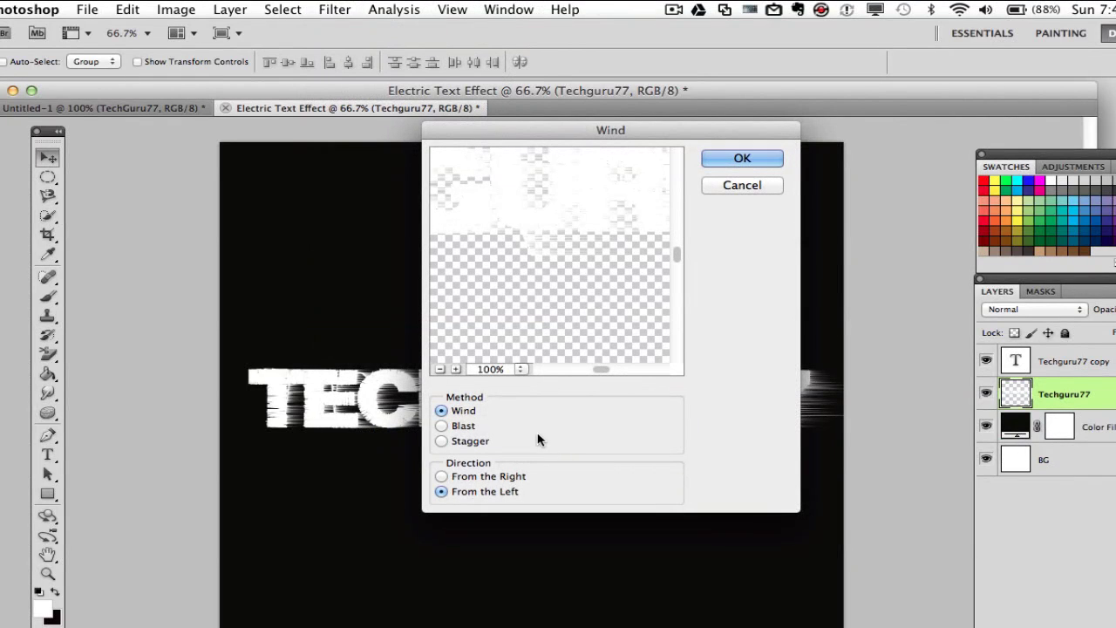
{"action": "left_click", "coordinate": [440, 476]}
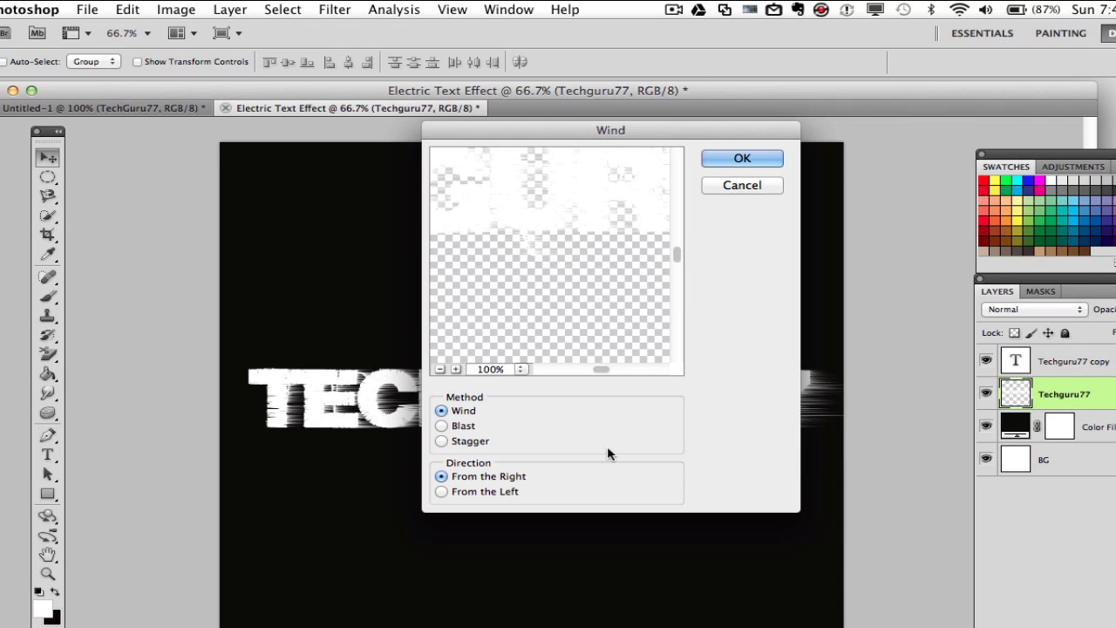
{"action": "left_click", "coordinate": [741, 160]}
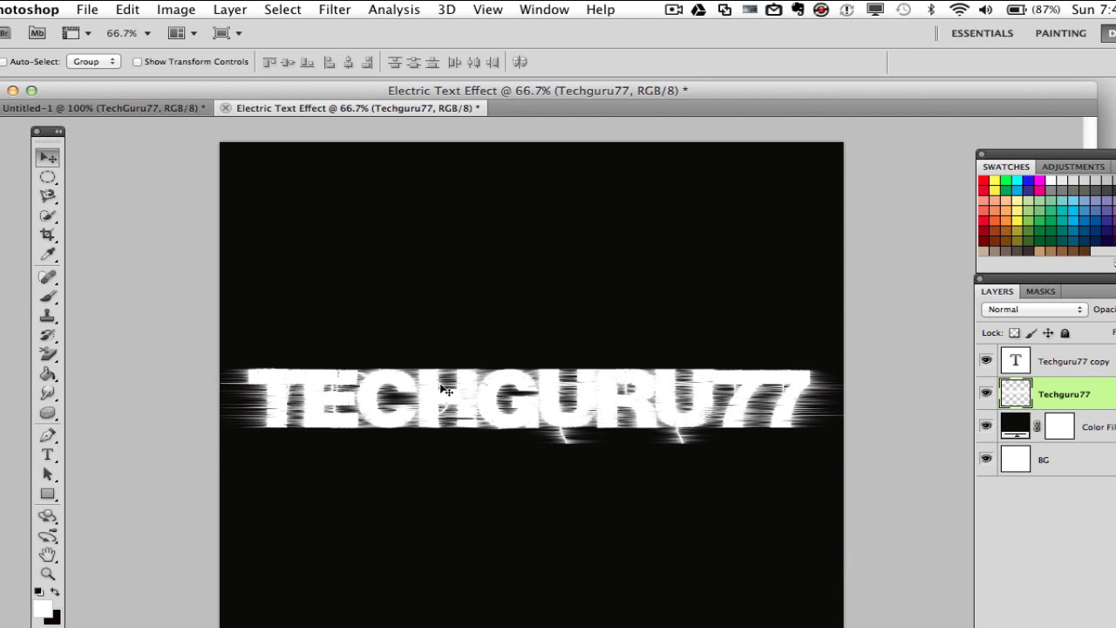
Rotate the canvas 90° clockwise so the text runs vertically.
{"action": "left_click", "coordinate": [175, 9]}
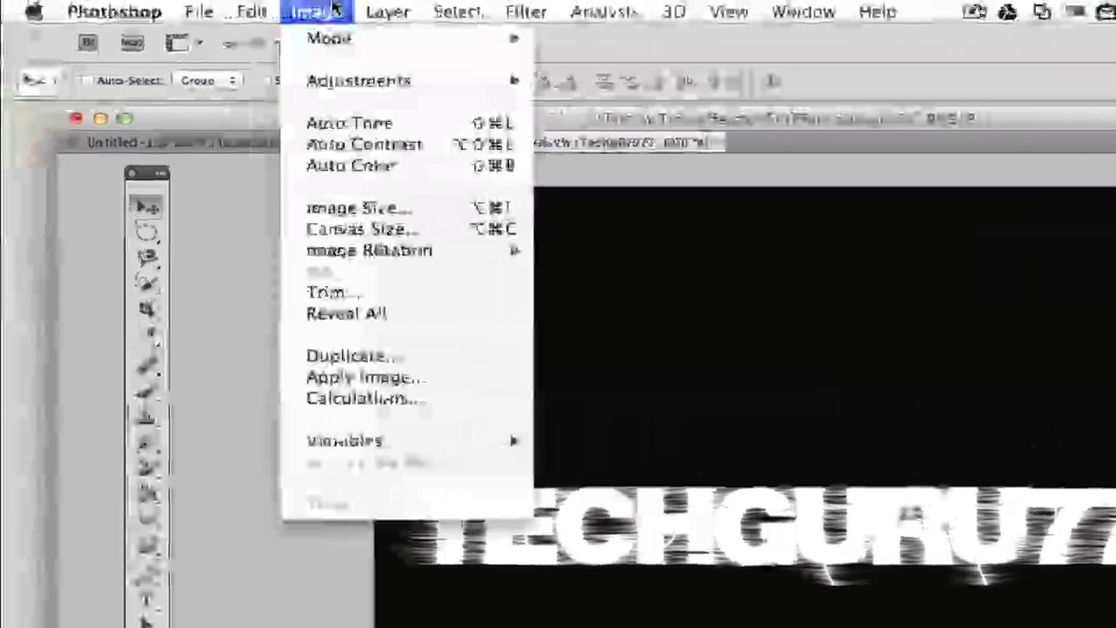
{"action": "mouse_move", "coordinate": [381, 256]}
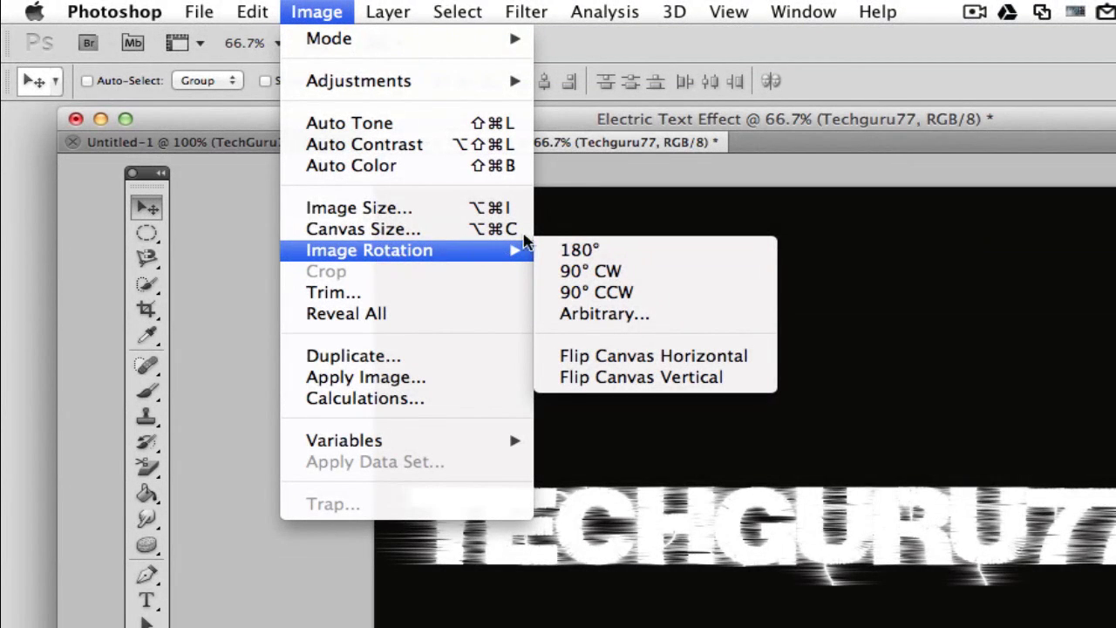
{"action": "left_click", "coordinate": [613, 277]}
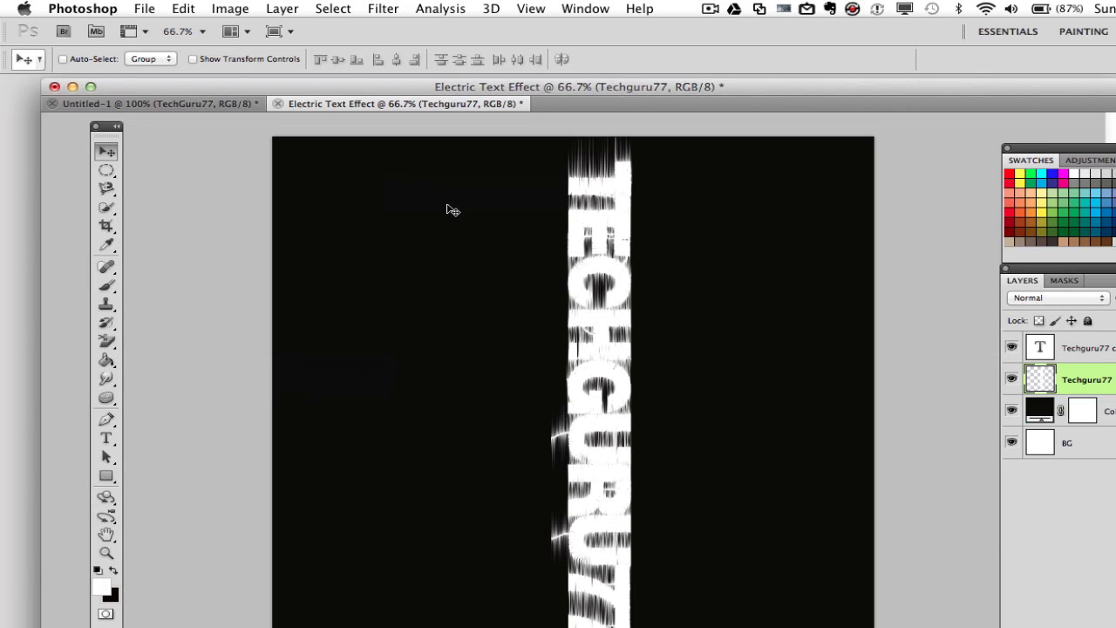
Apply Wind from the Right to the vertical text twice for longer streaks.
{"action": "left_click", "coordinate": [389, 8]}
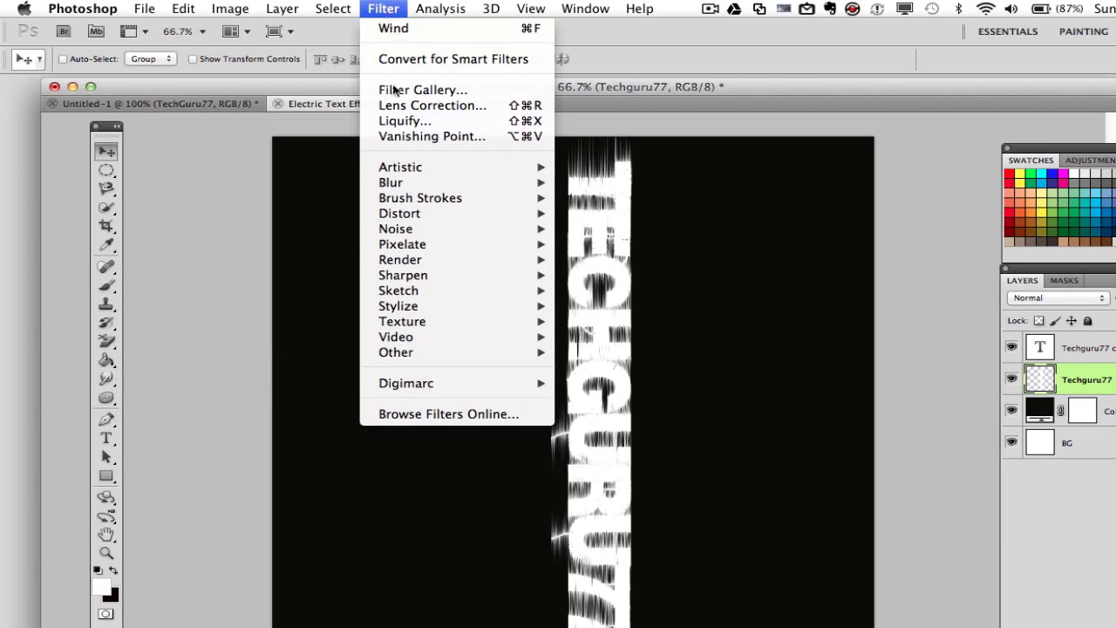
{"action": "mouse_move", "coordinate": [418, 276]}
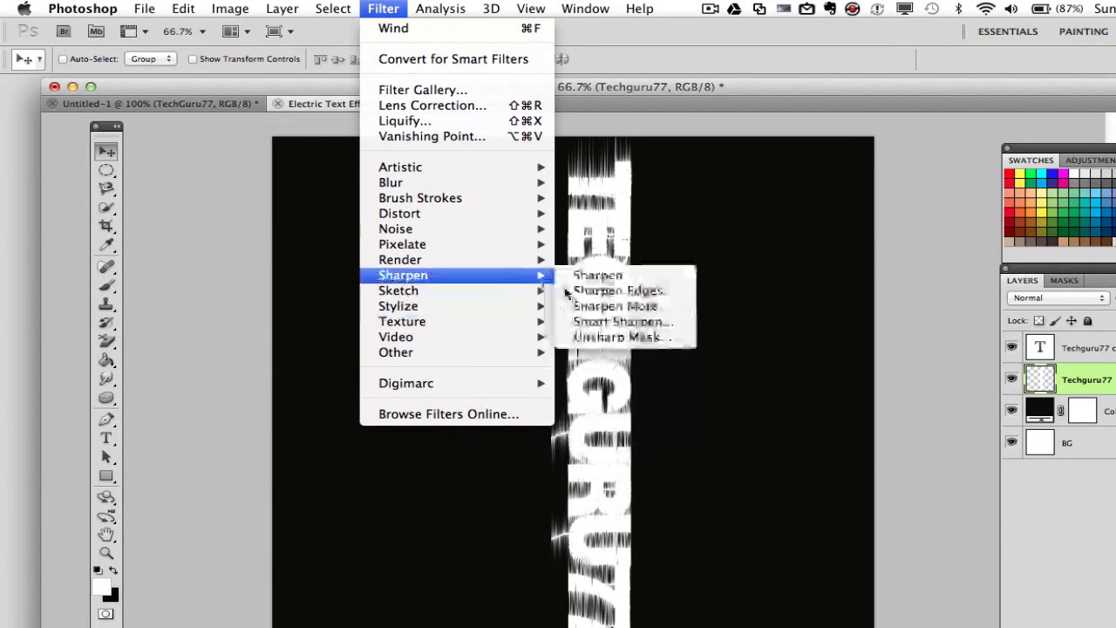
{"action": "mouse_move", "coordinate": [526, 334]}
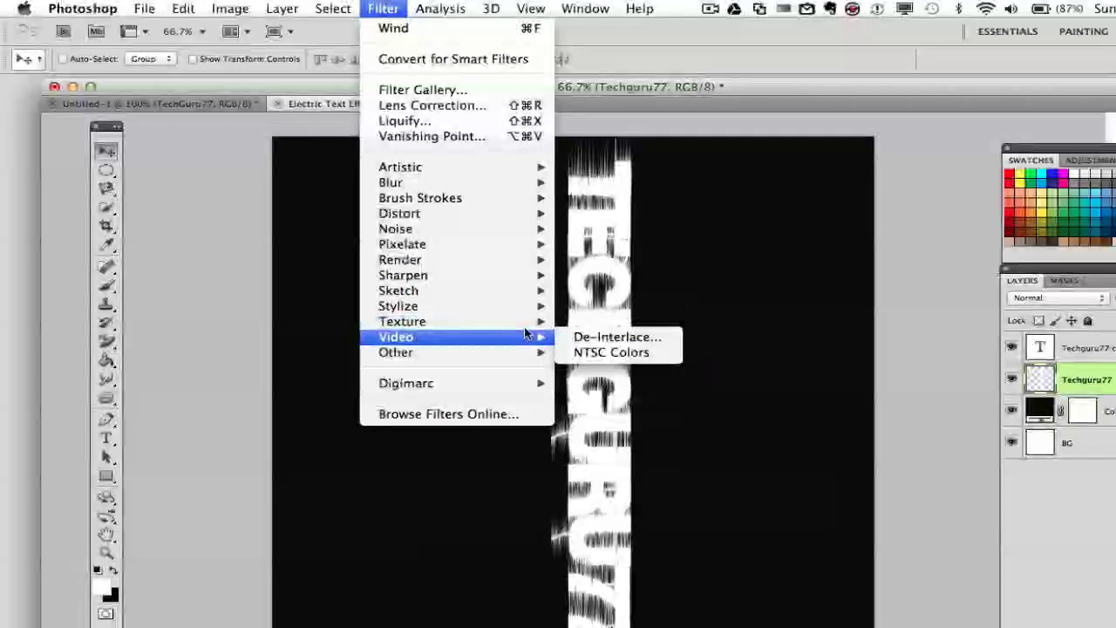
{"action": "mouse_move", "coordinate": [523, 306]}
{"action": "left_click", "coordinate": [596, 427]}
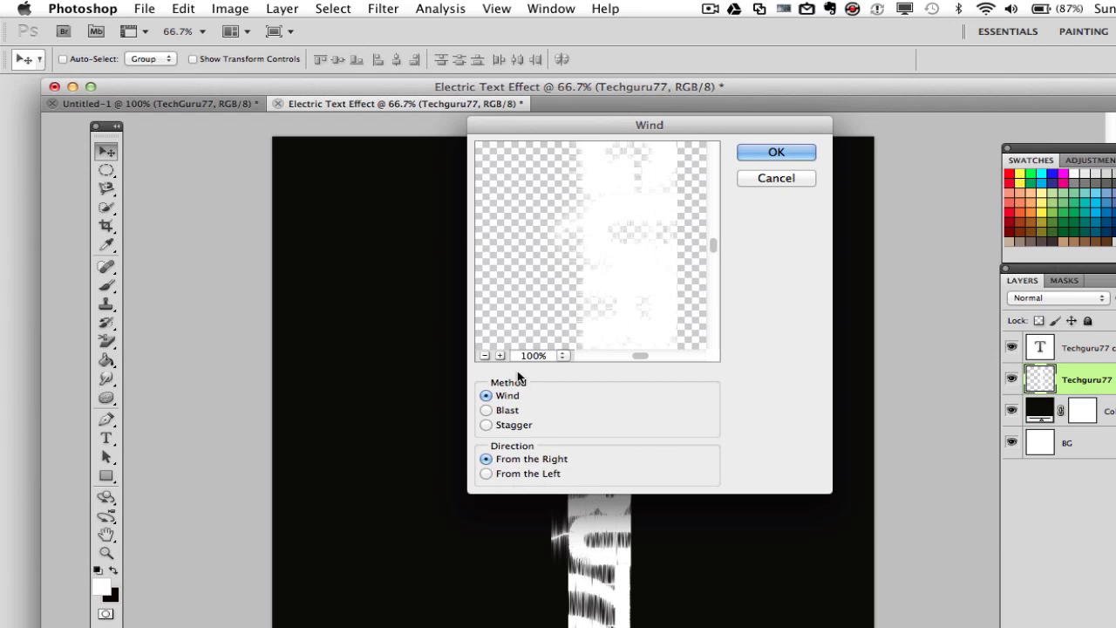
{"action": "left_click", "coordinate": [774, 154]}
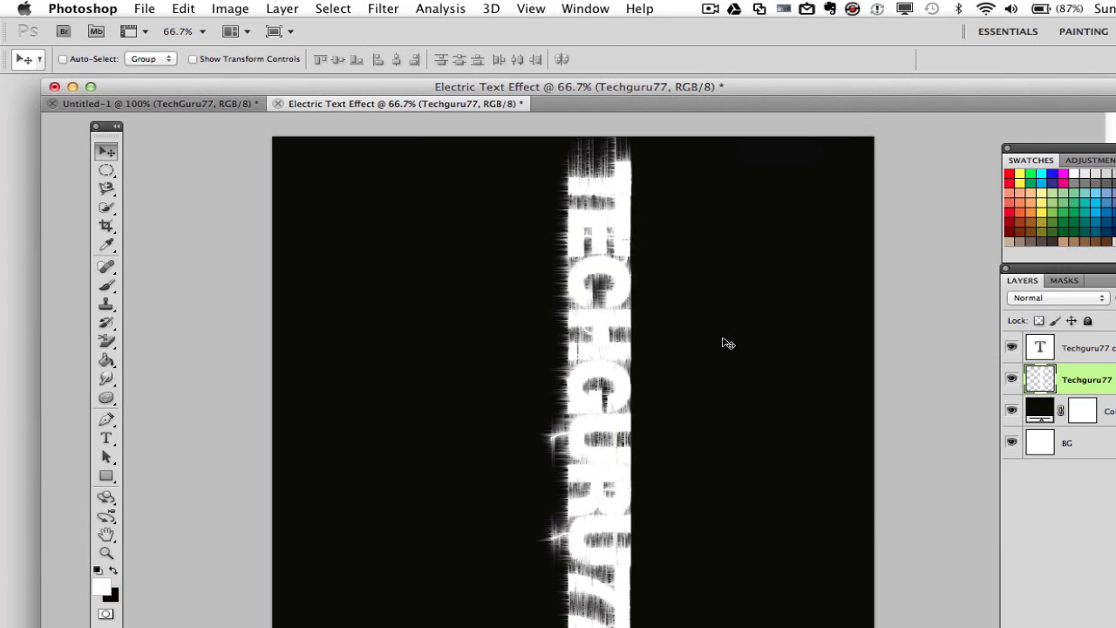
{"action": "key", "text": "super+f"}
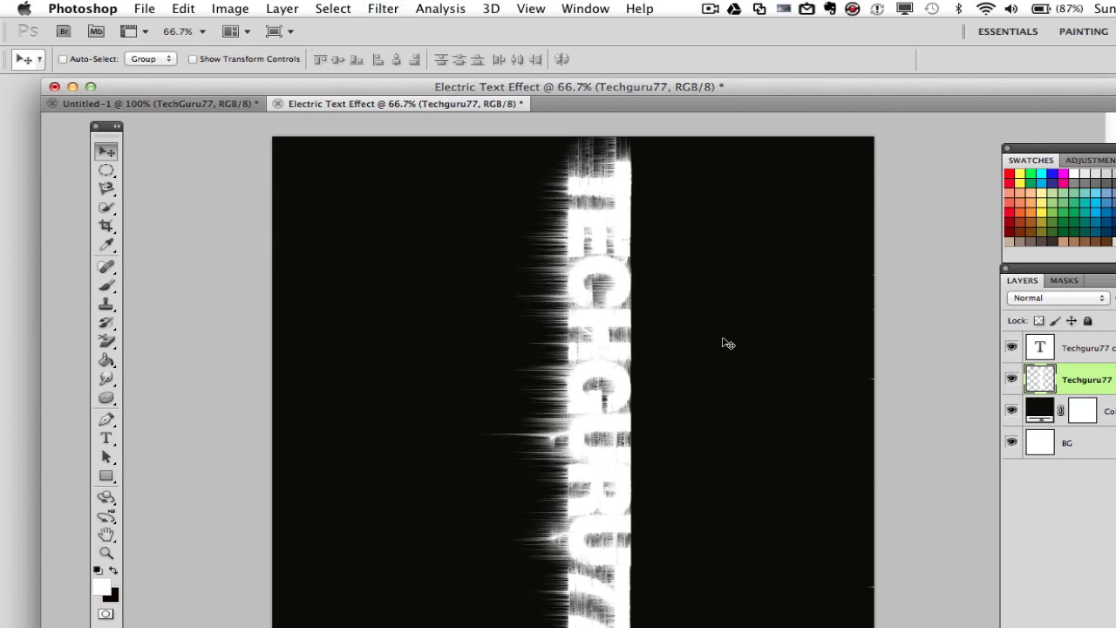
Apply the Wind filter with direction From the Left to the vertical text.
{"action": "left_click", "coordinate": [390, 7]}
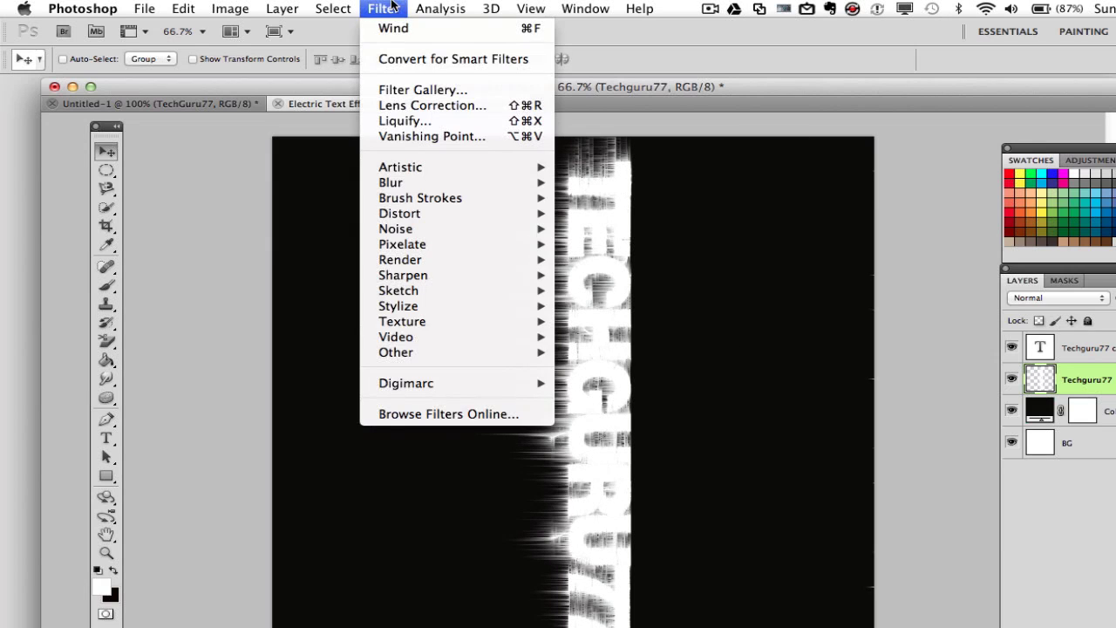
{"action": "mouse_move", "coordinate": [418, 311]}
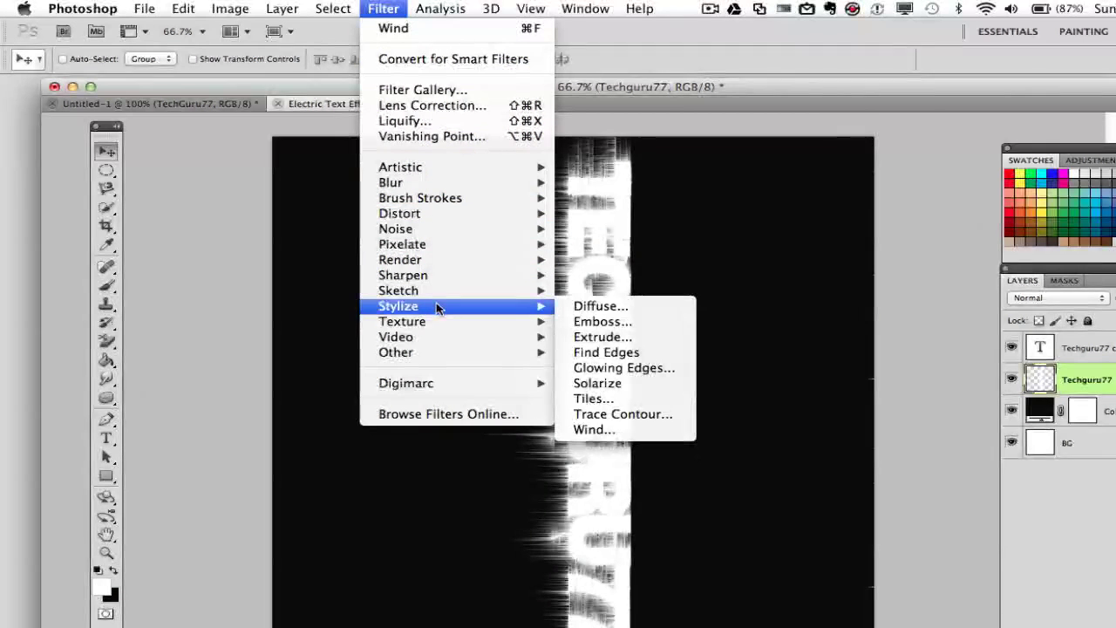
{"action": "left_click", "coordinate": [594, 431]}
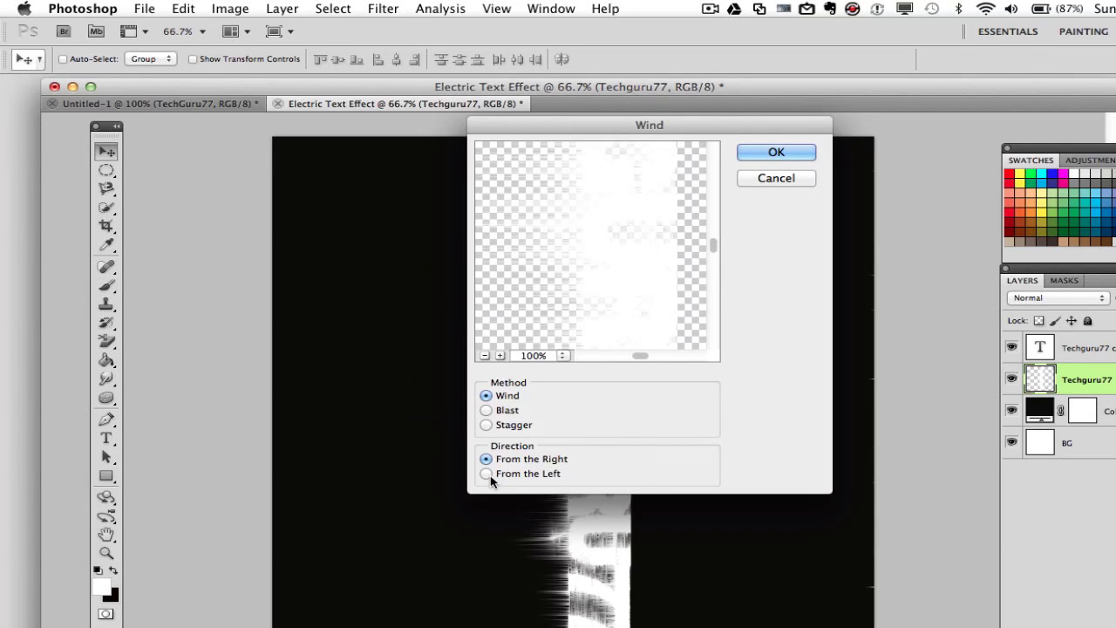
{"action": "left_click", "coordinate": [485, 474]}
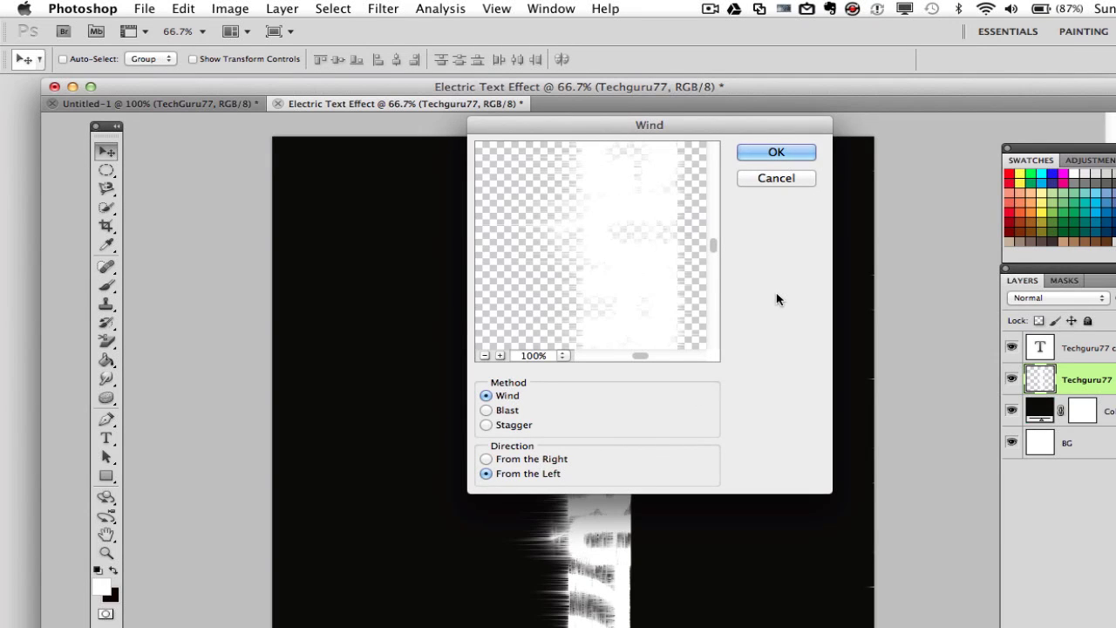
{"action": "left_click", "coordinate": [760, 156]}
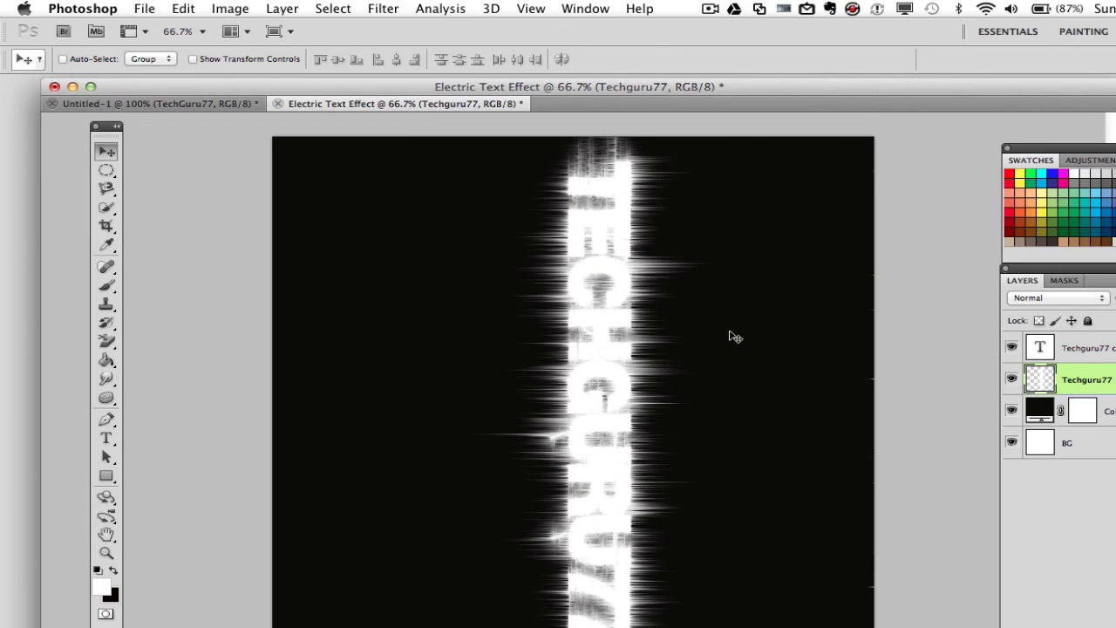
Rotate the canvas 90° counter-clockwise so TECHGURU77 reads horizontally again.
{"action": "left_click", "coordinate": [232, 9]}
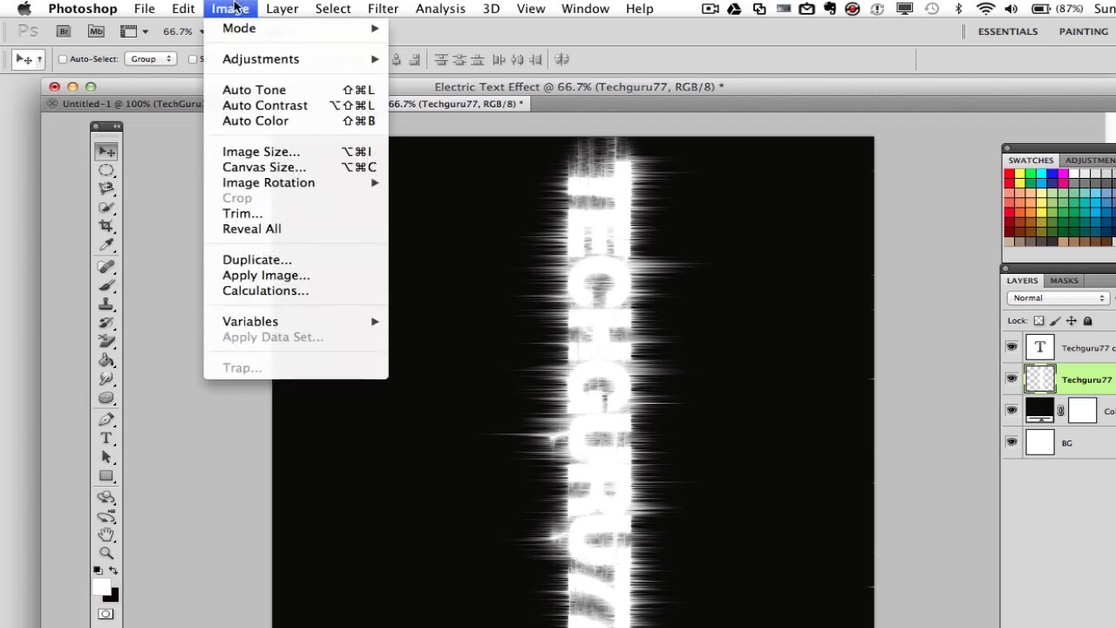
{"action": "mouse_move", "coordinate": [287, 191]}
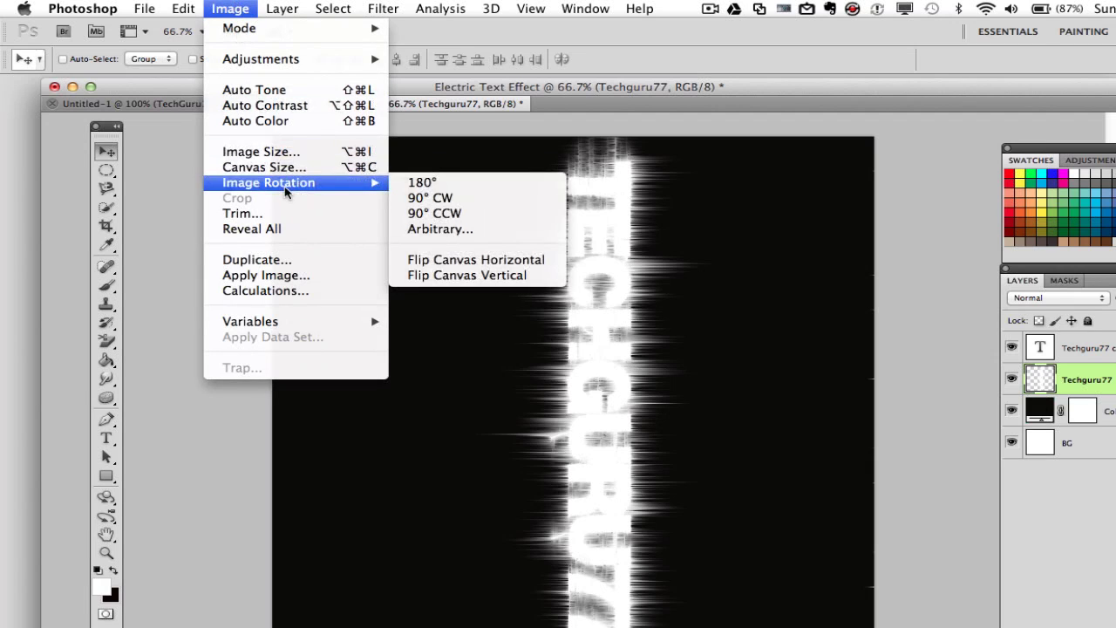
{"action": "left_click", "coordinate": [500, 217]}
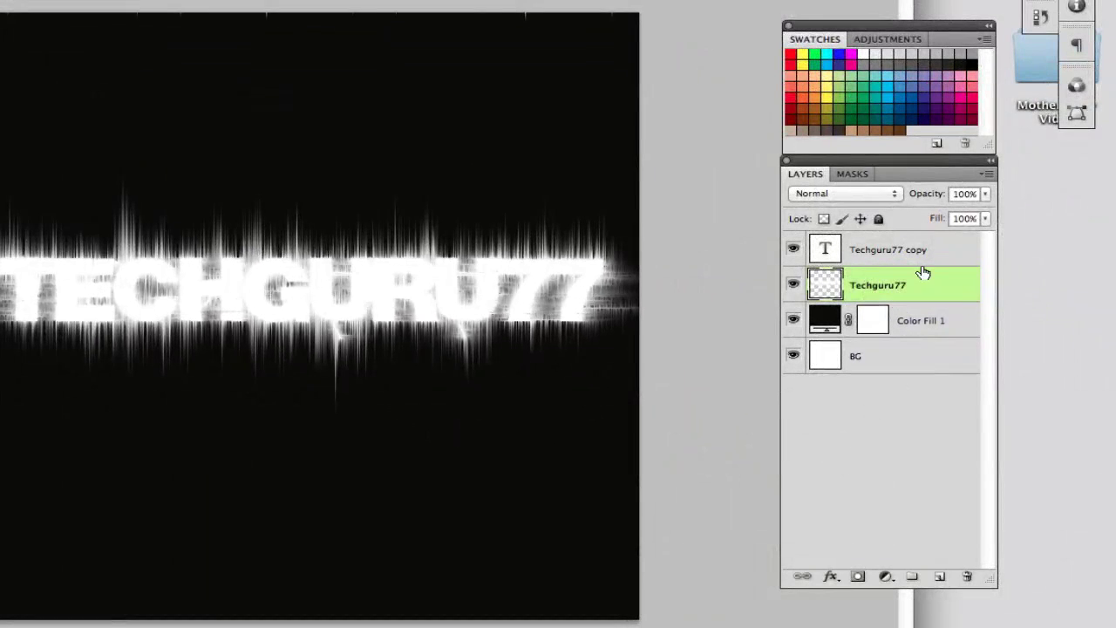
Give the Techguru77 layer a light purple (#b542df) Color Overlay at 100% opacity.
{"action": "double_click", "coordinate": [938, 290]}
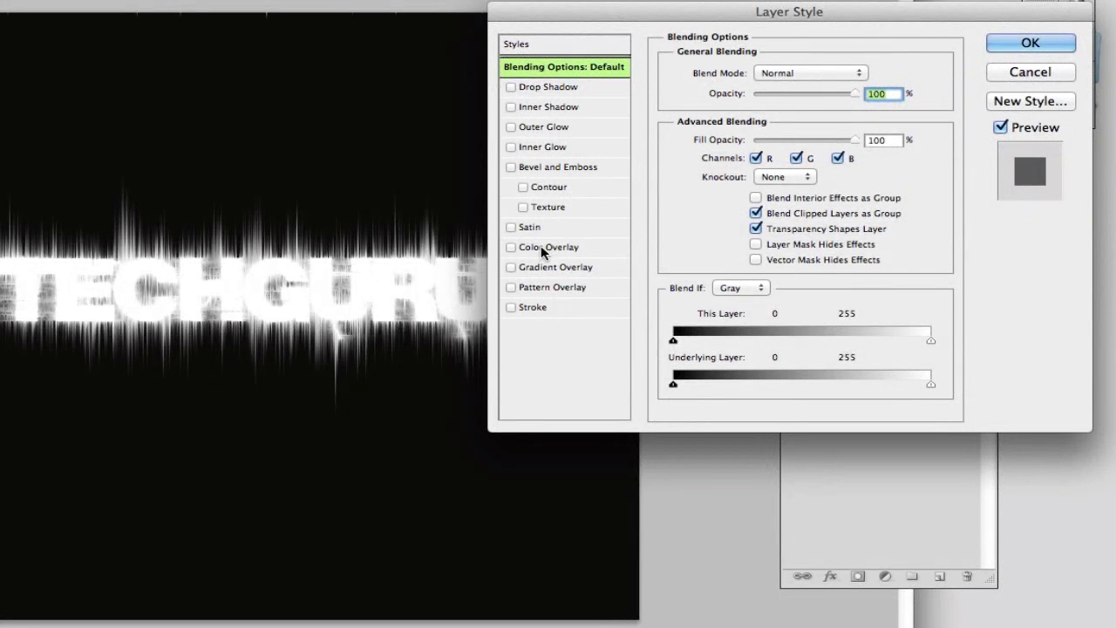
{"action": "left_click", "coordinate": [573, 247]}
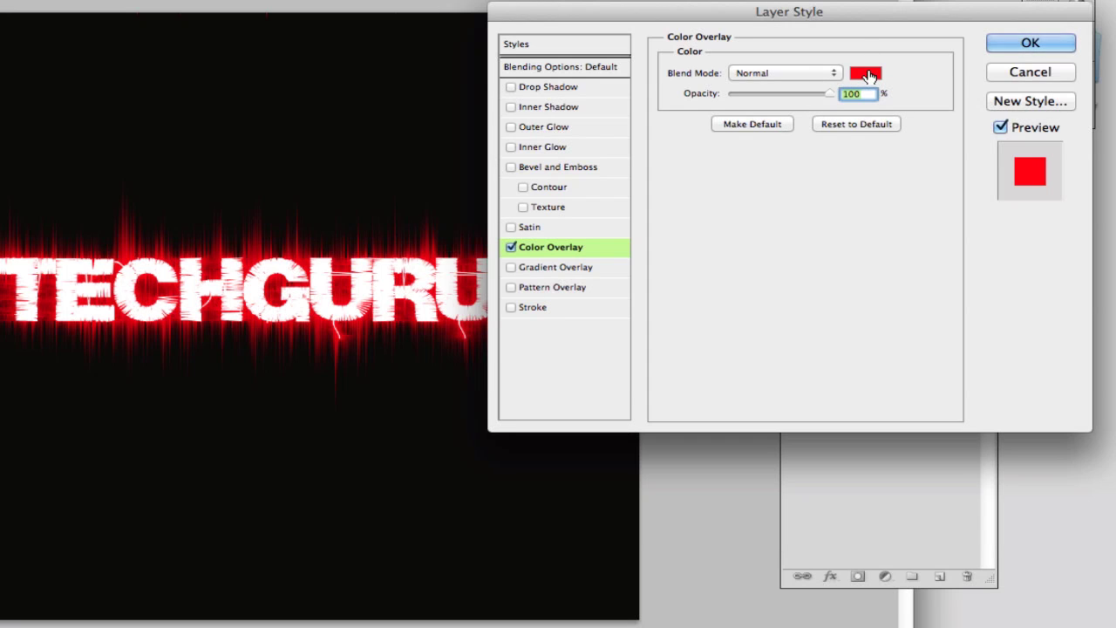
{"action": "left_click", "coordinate": [867, 75]}
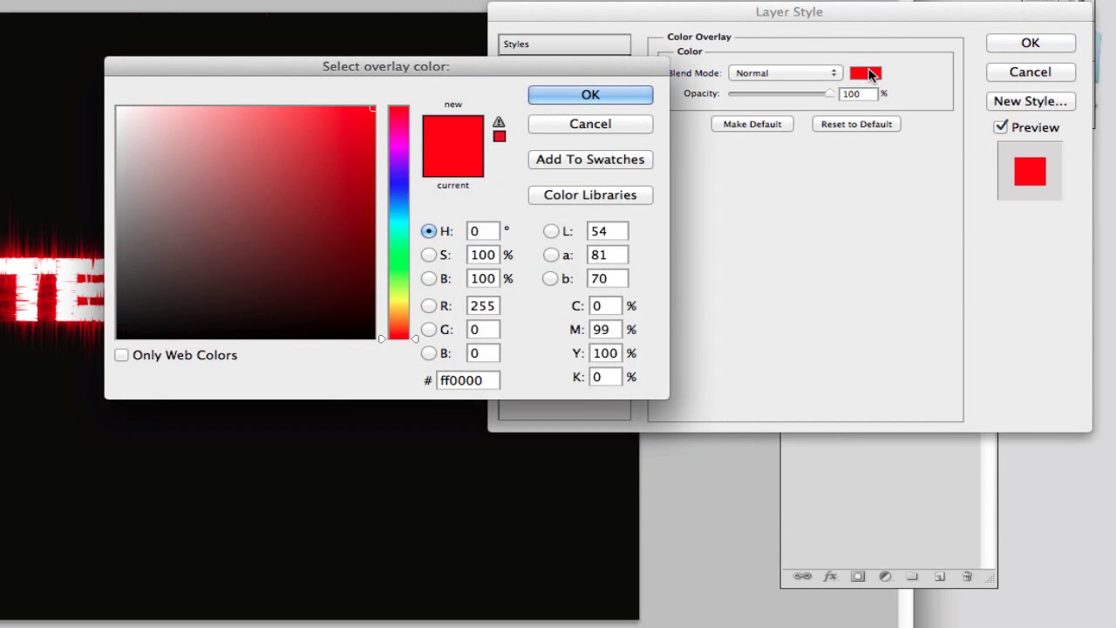
{"action": "left_click", "coordinate": [399, 155]}
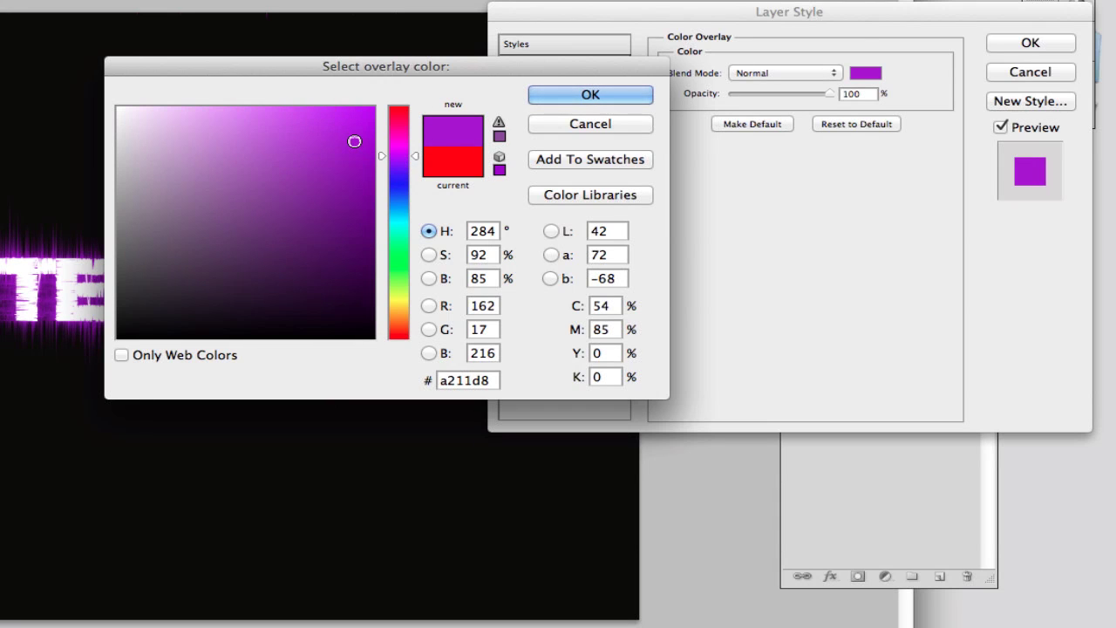
{"action": "left_click", "coordinate": [398, 210]}
{"action": "left_click", "coordinate": [344, 141]}
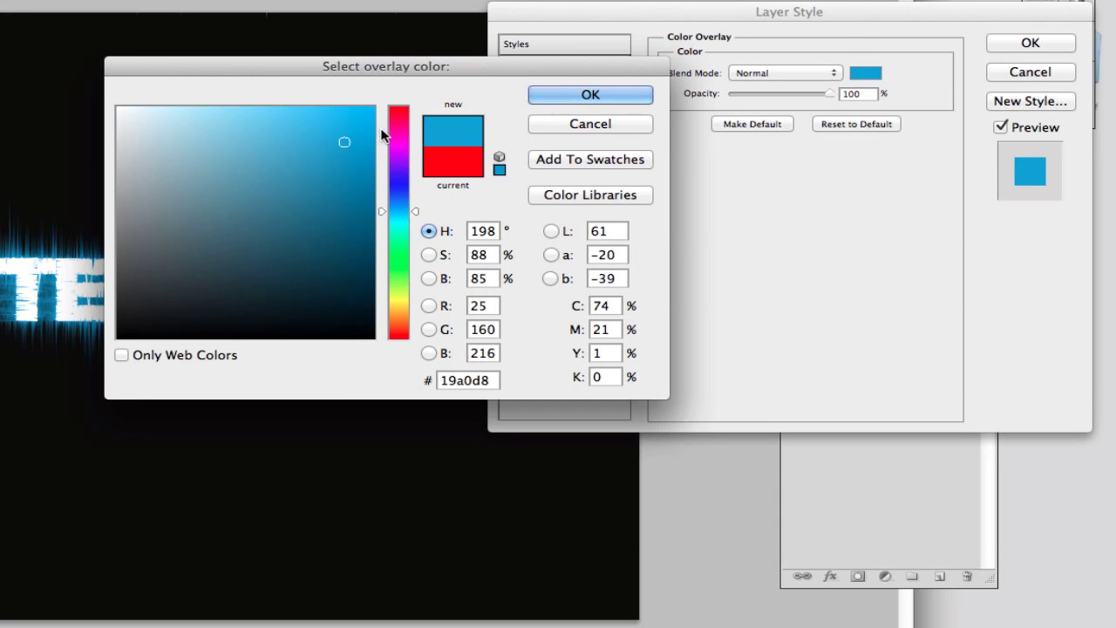
{"action": "left_click", "coordinate": [401, 155]}
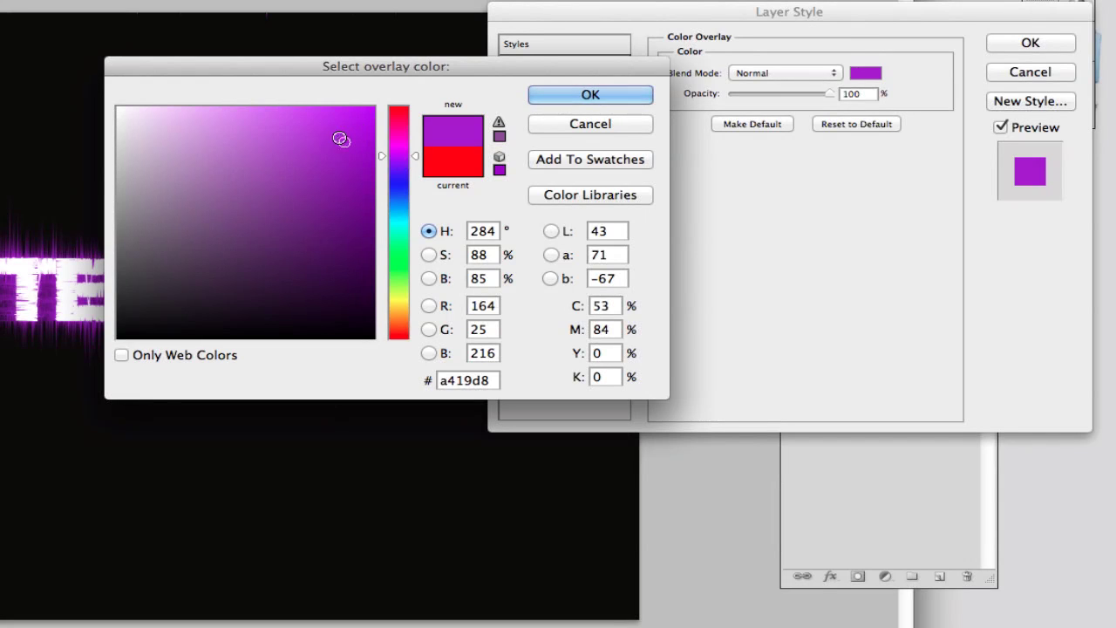
{"action": "left_click", "coordinate": [297, 136]}
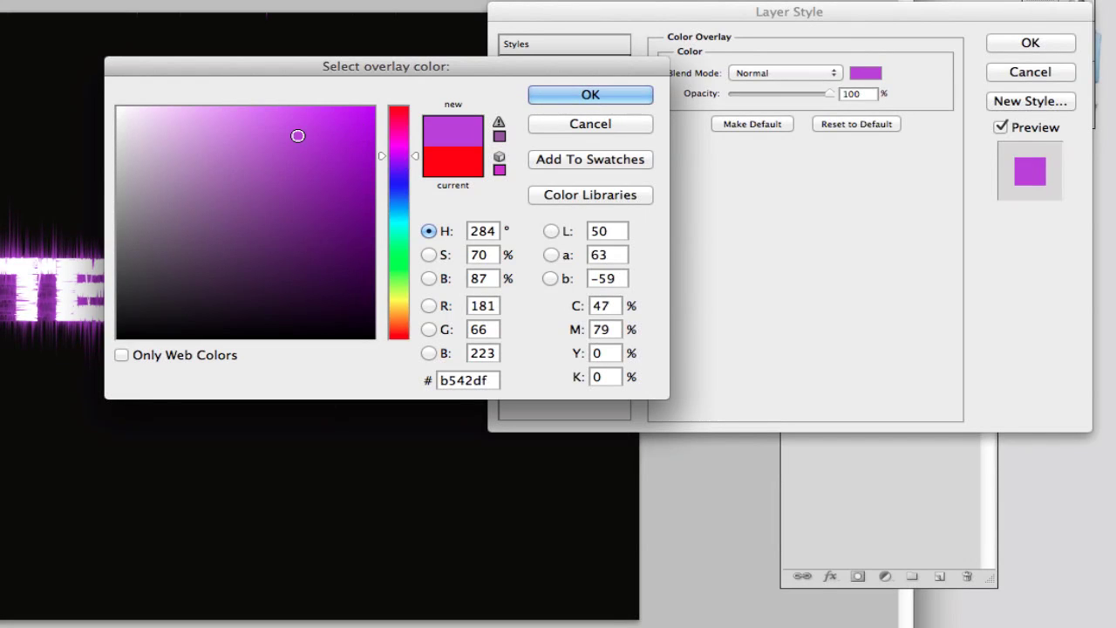
{"action": "left_click", "coordinate": [590, 95]}
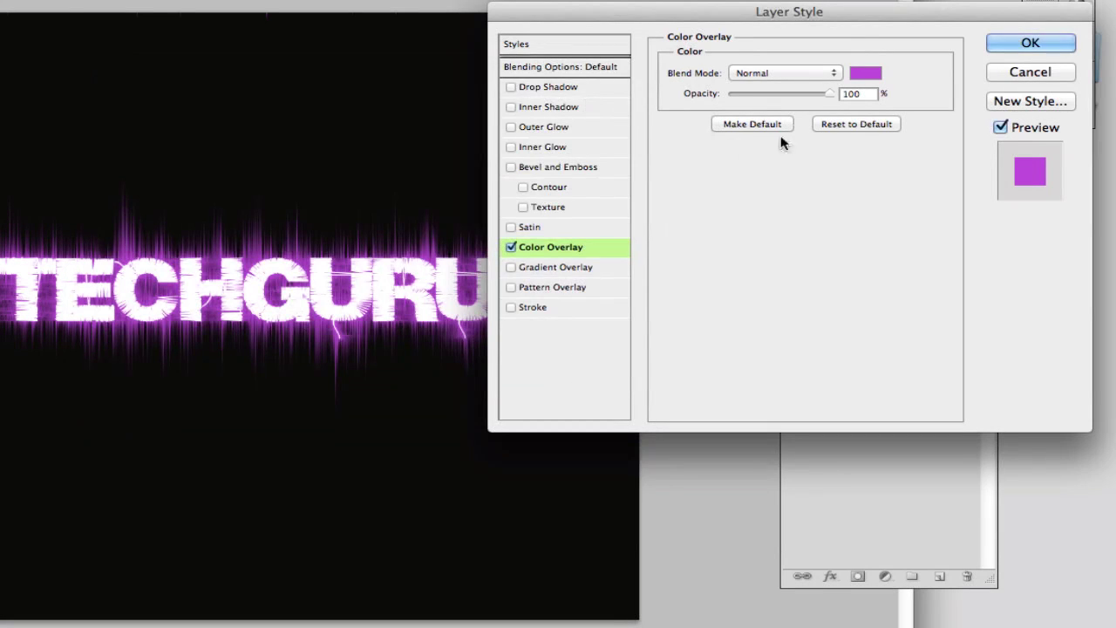
{"action": "mouse_move", "coordinate": [829, 94]}
{"action": "left_mouse_down"}
{"action": "mouse_move", "coordinate": [797, 100]}
{"action": "mouse_move", "coordinate": [831, 101]}
{"action": "left_mouse_up"}
Commit the Color Overlay layer style and shift the document window right.
{"action": "left_click", "coordinate": [1000, 45]}
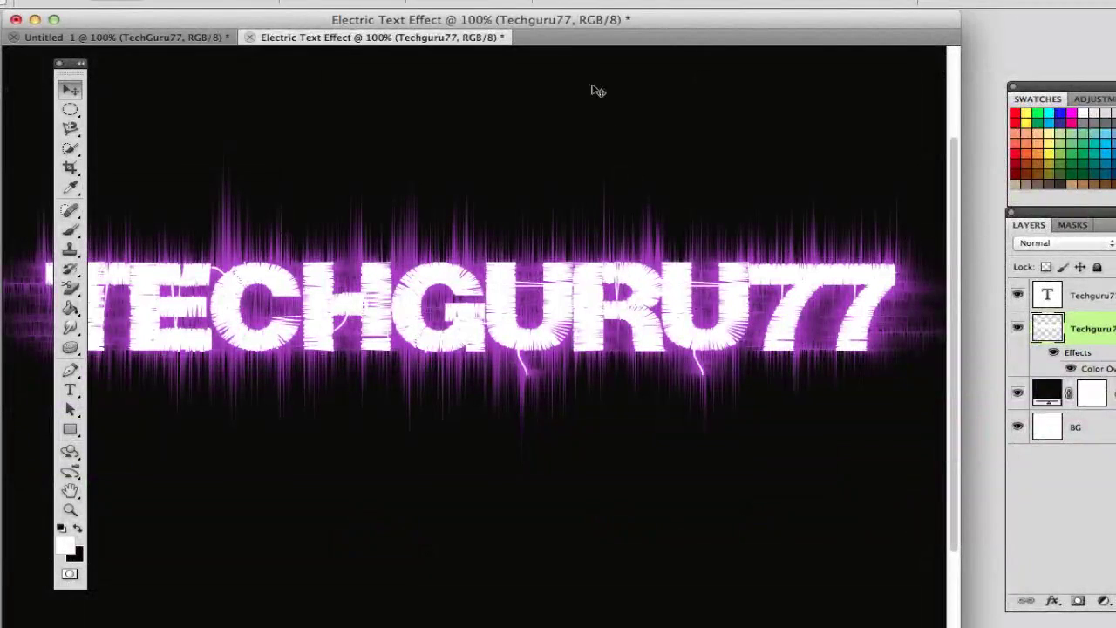
{"action": "left_click_drag", "start_coordinate": [531, 19], "coordinate": [619, 22]}
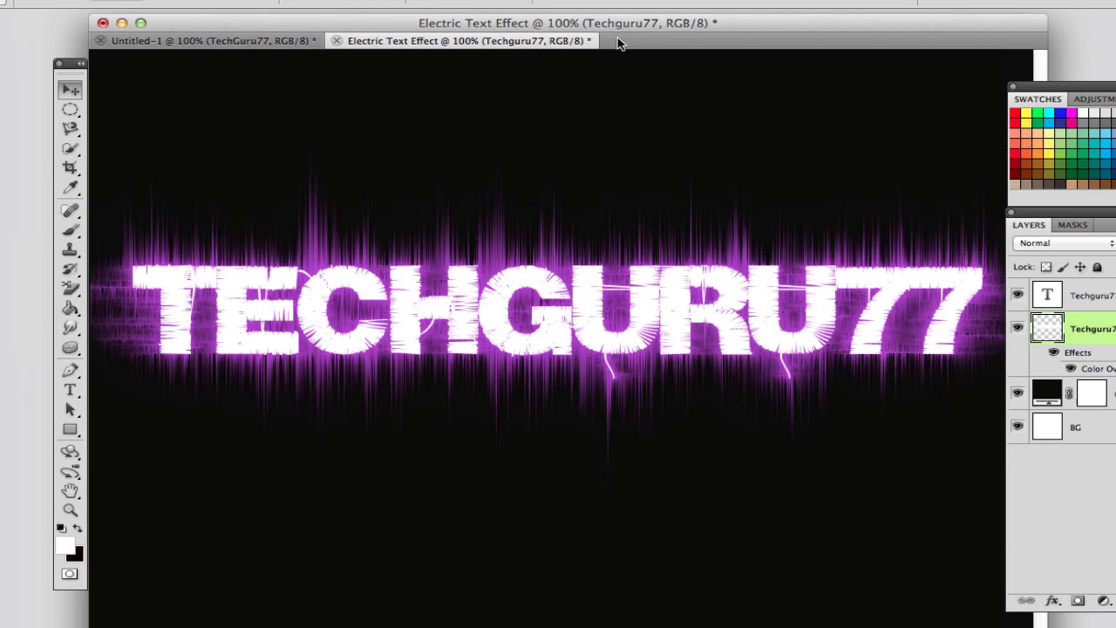